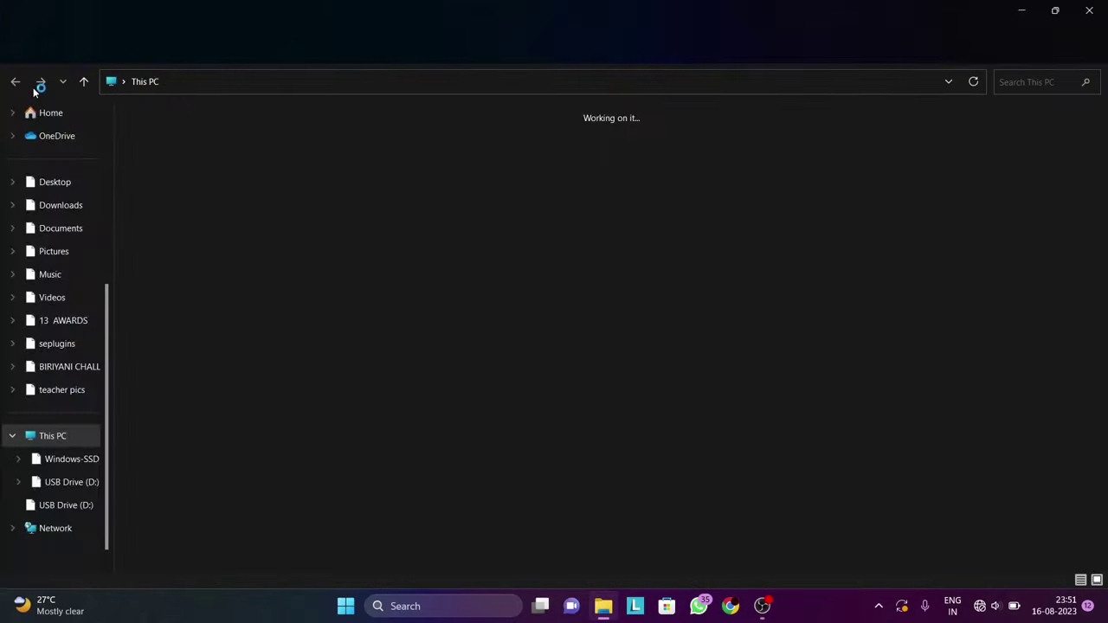
- Cut all the MP3 files in the Downloads folder for moving to another location
scroll(52, 181, "up", 4)
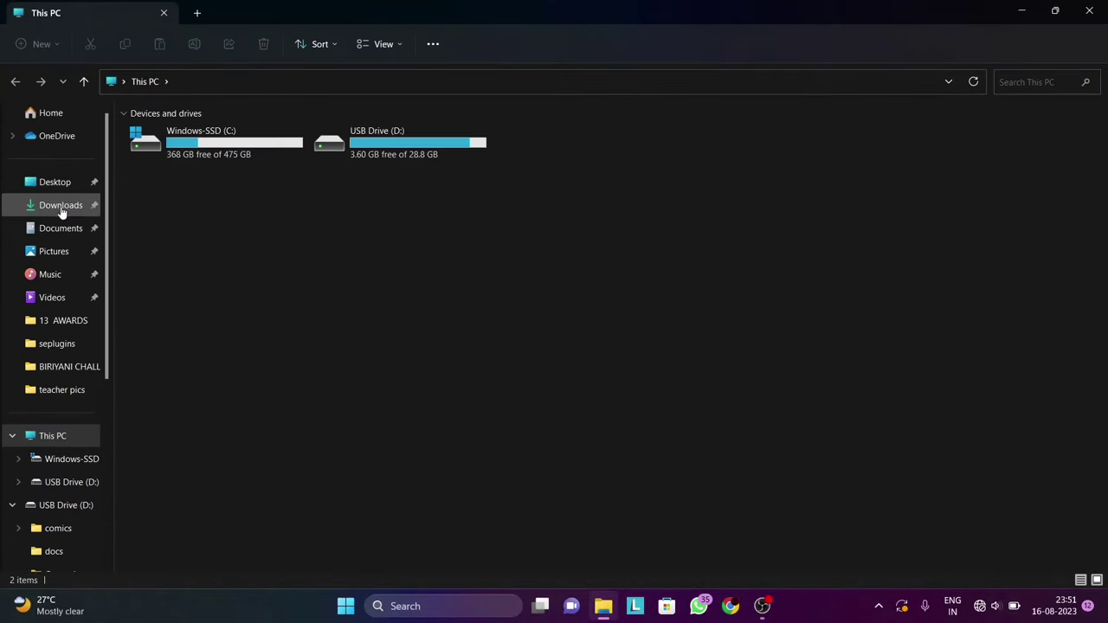
left_click(61, 208)
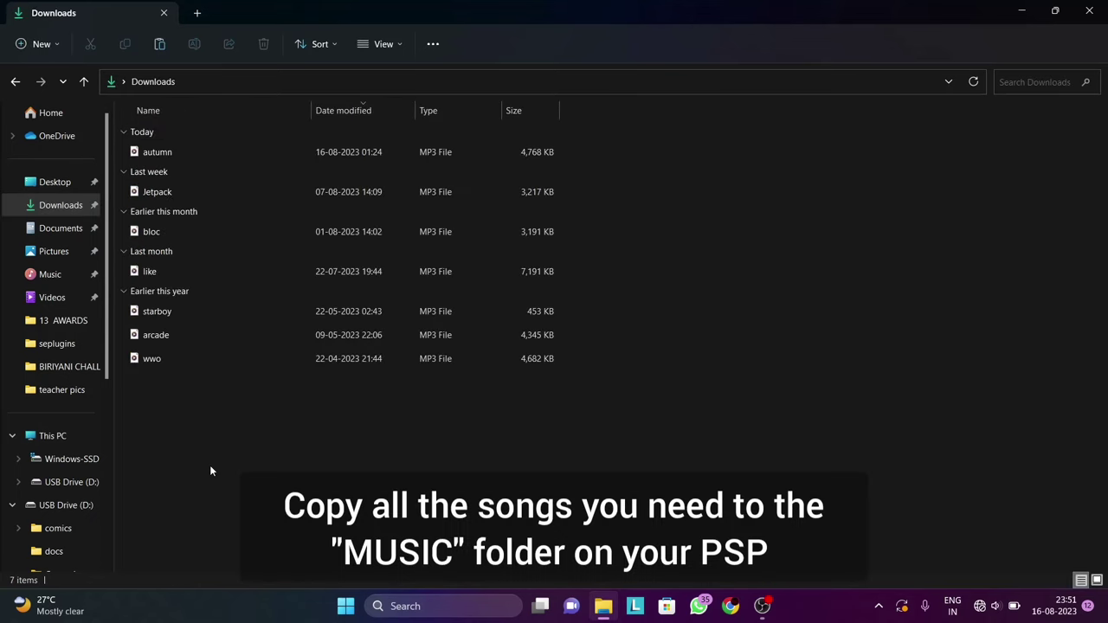
left_click_drag(125, 456, 238, 157)
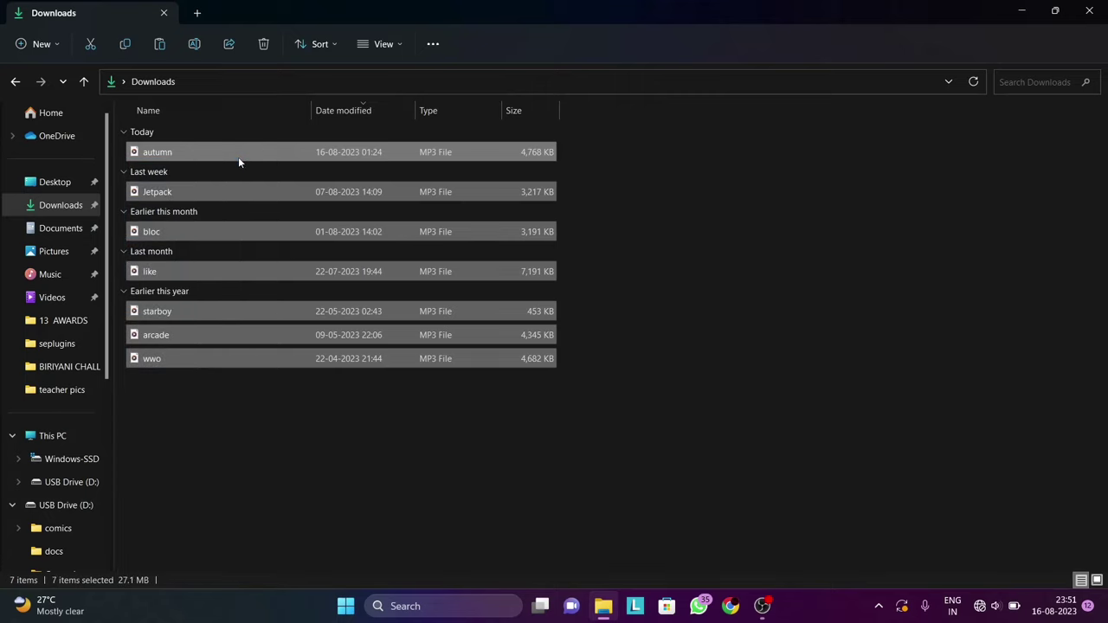
right_click(239, 159)
left_click(259, 175)
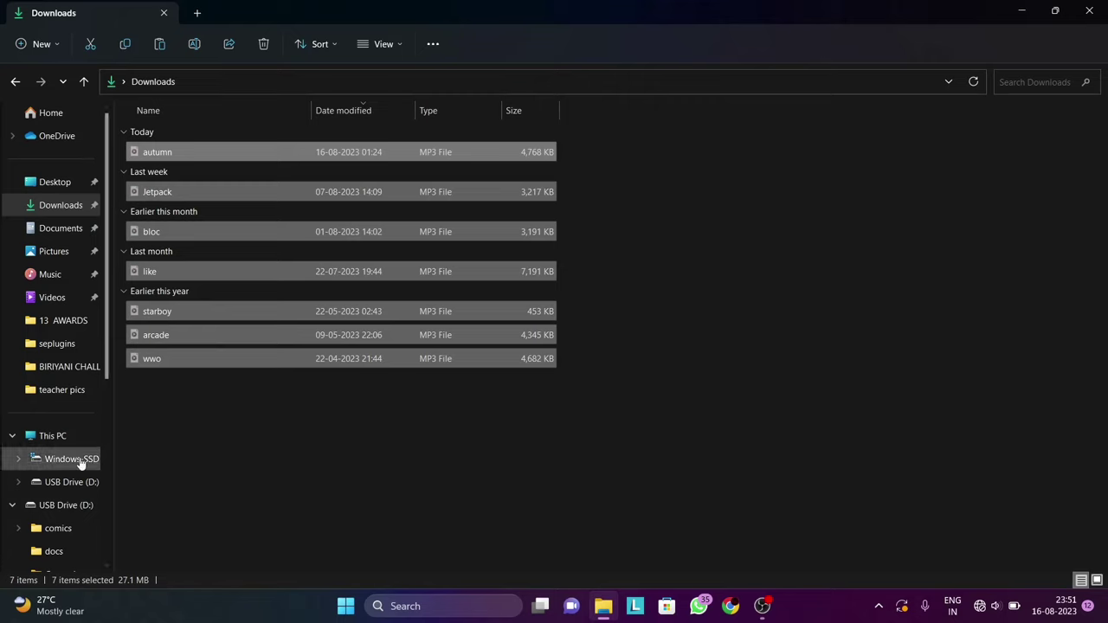
- Paste the cut MP3 files into the MUSIC folder at the root of USB Drive (D:)
scroll(39, 490, "down", 3)
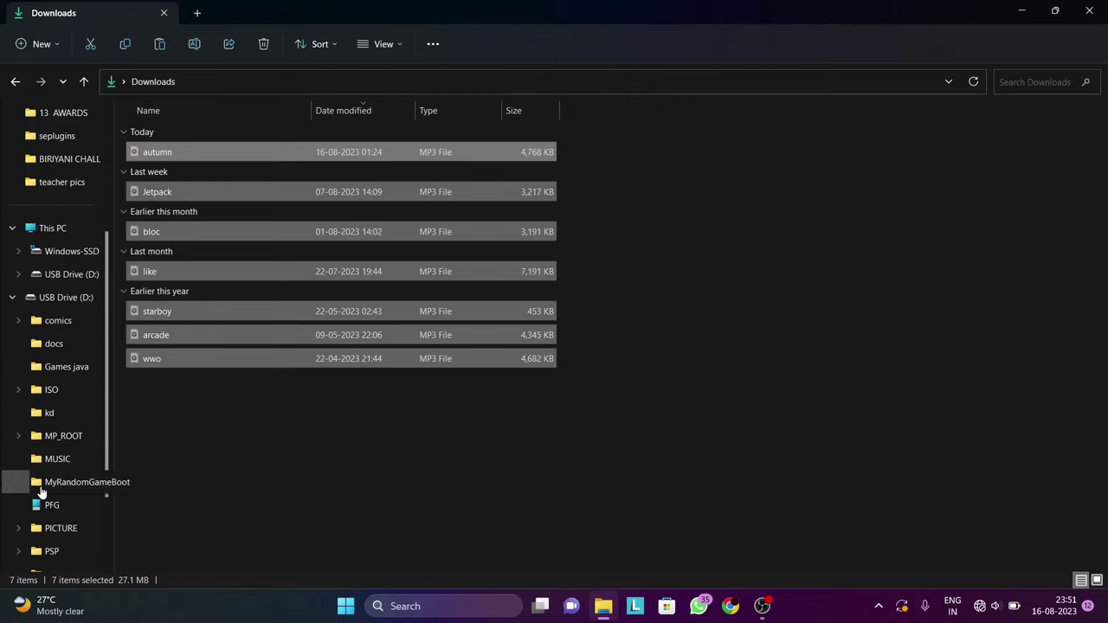
left_click(56, 302)
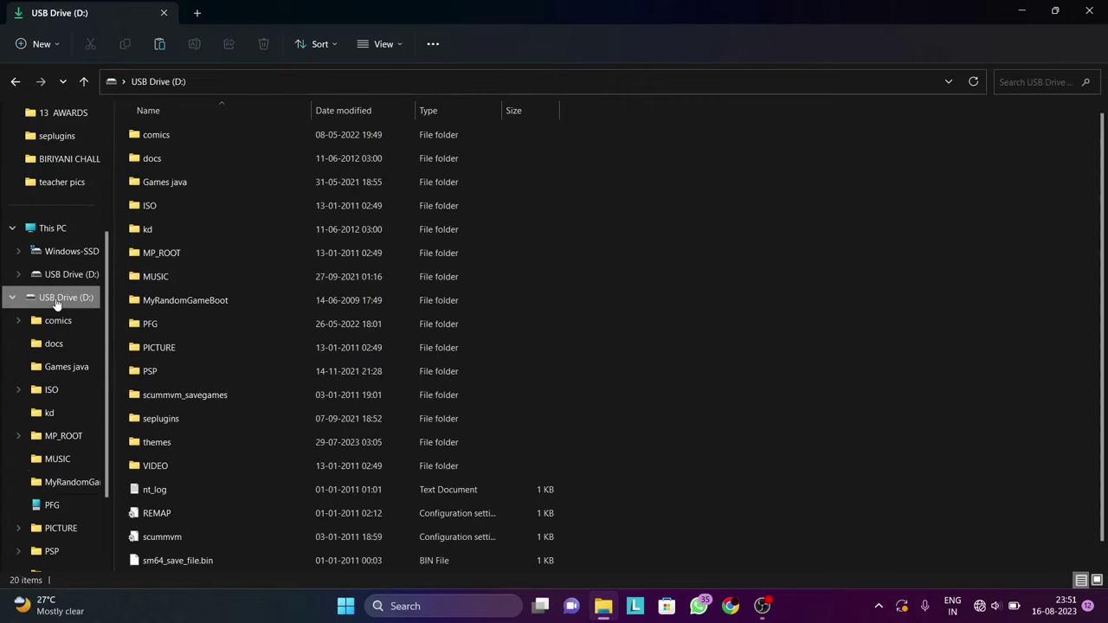
double_click(181, 277)
right_click(181, 277)
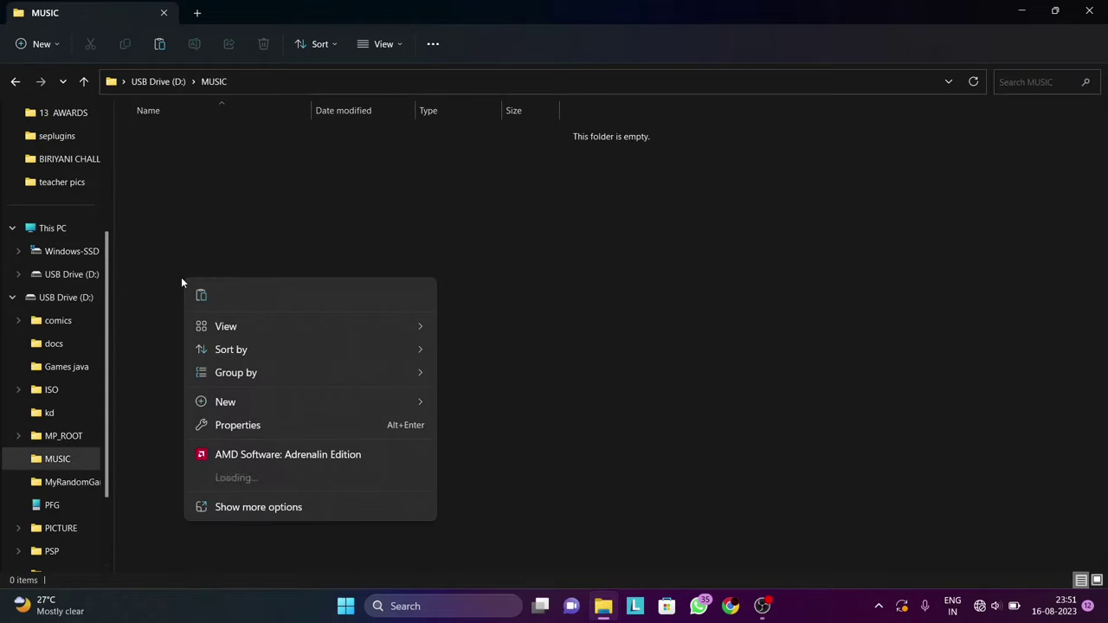
left_click(202, 294)
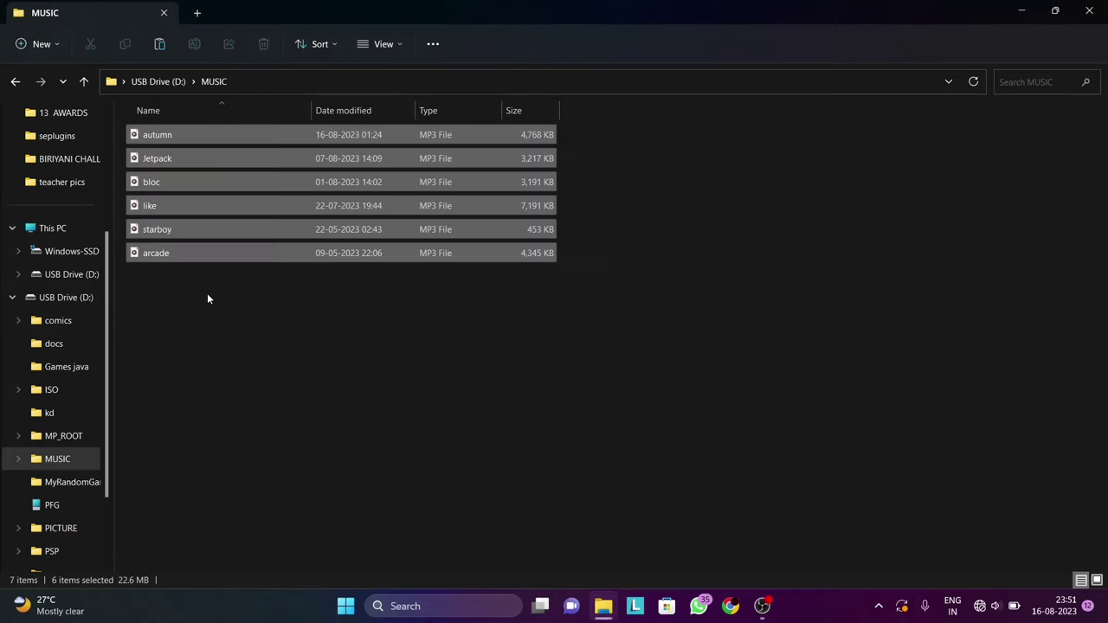
left_click(207, 297)
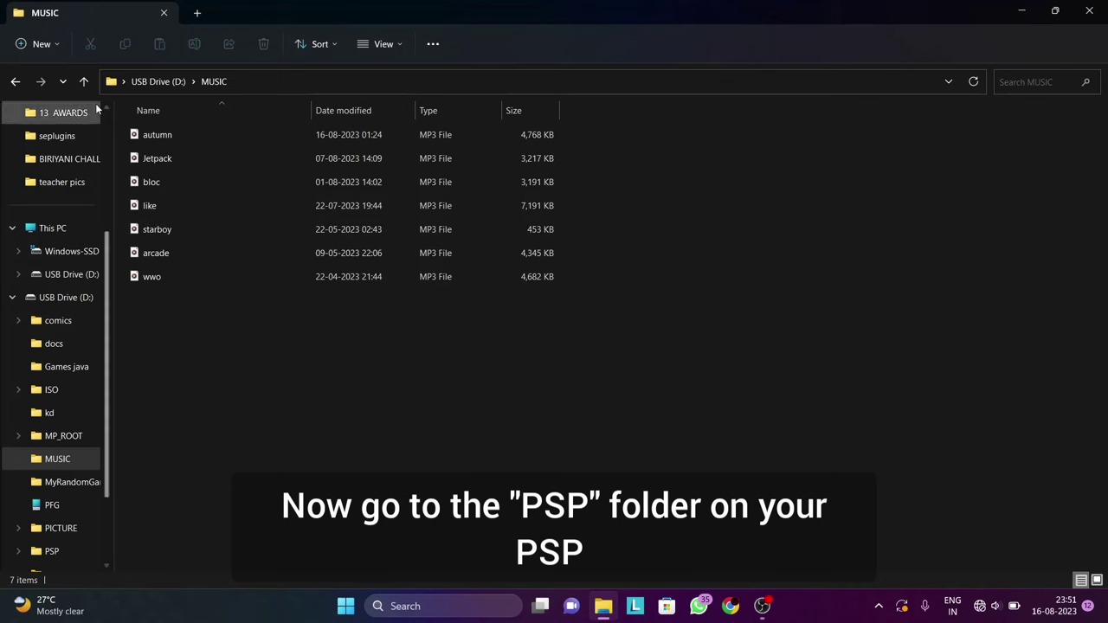
- Create a folder named PLAYLIST inside the PSP folder on USB Drive (D:)
left_click(83, 82)
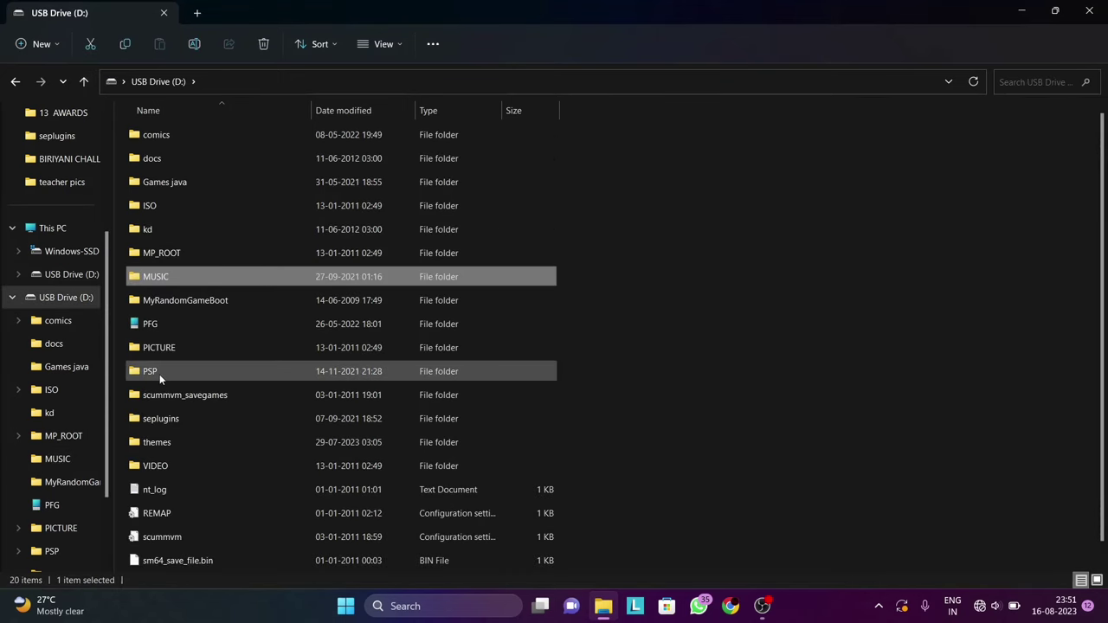
double_click(159, 374)
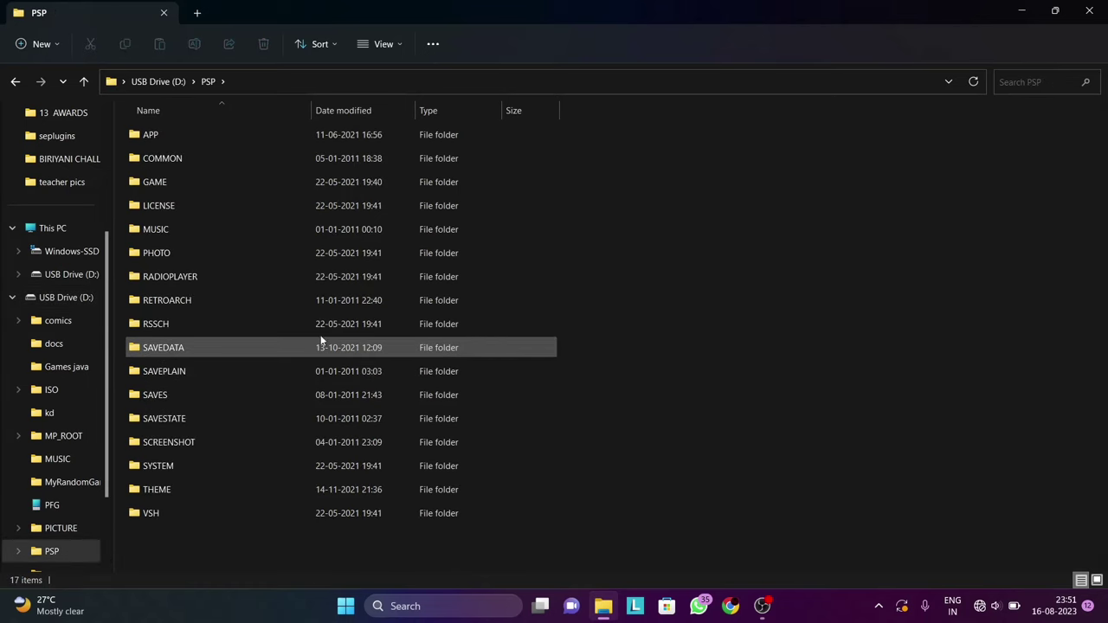
right_click(576, 347)
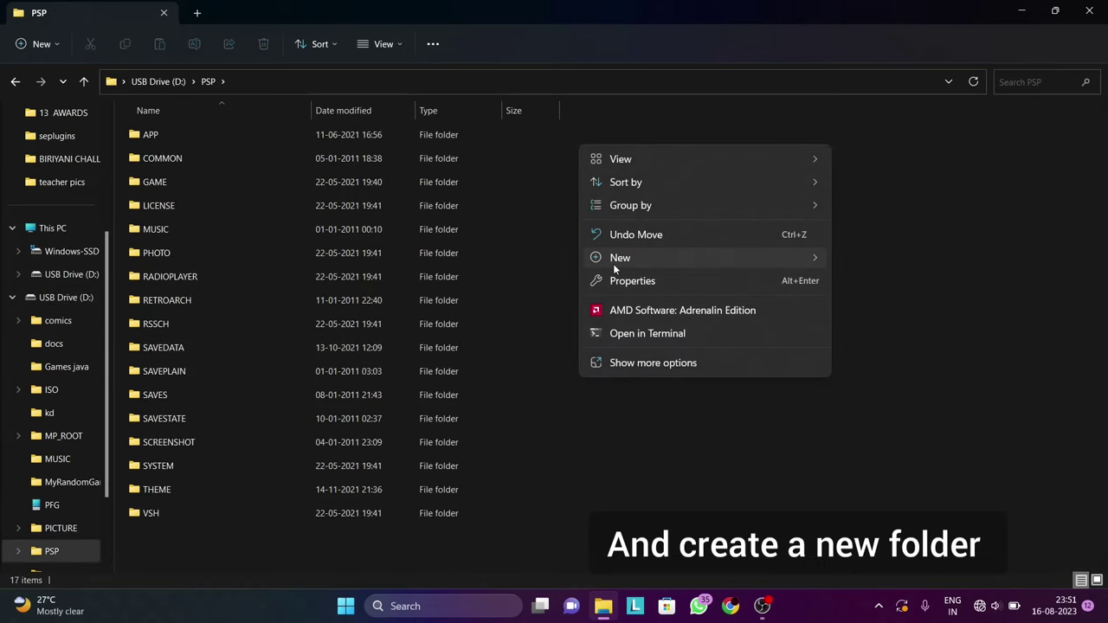
mouse_move(614, 269)
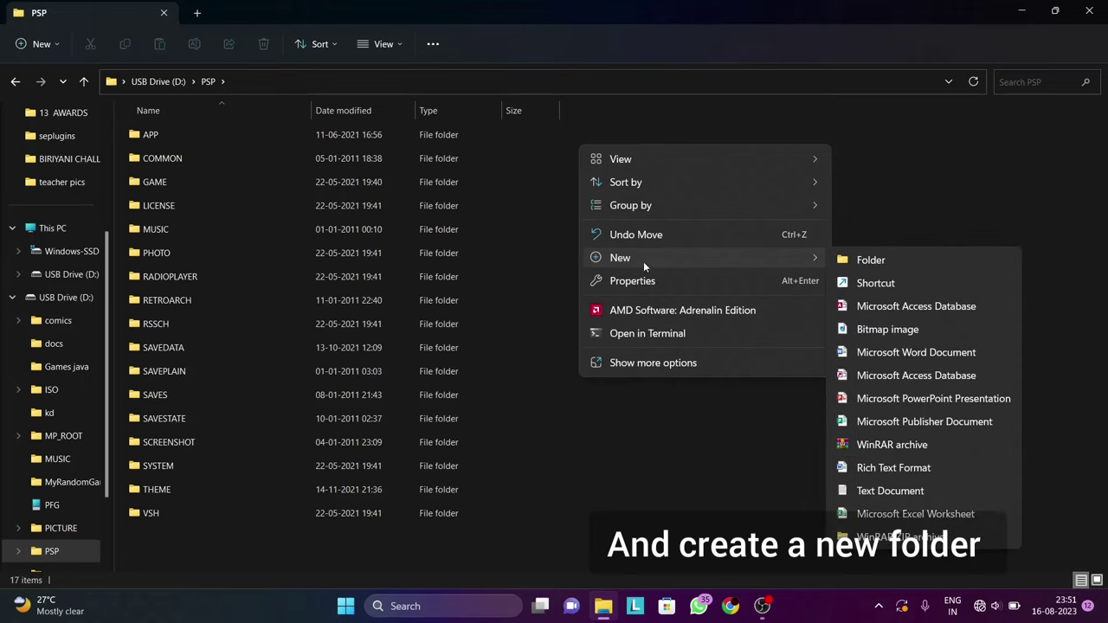
left_click(857, 260)
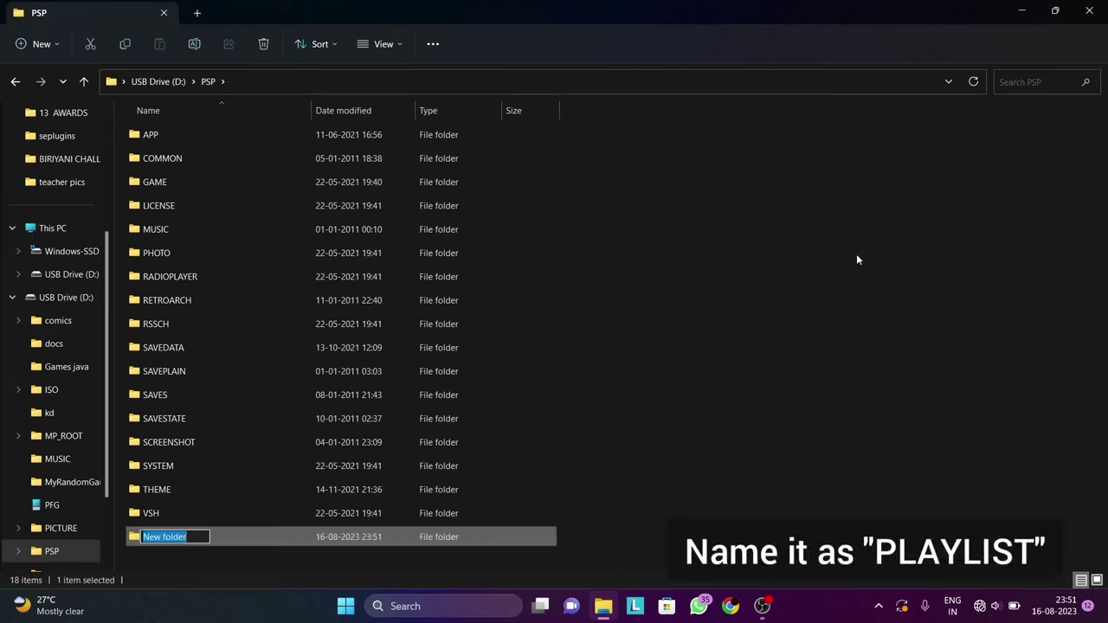
type("PLA")
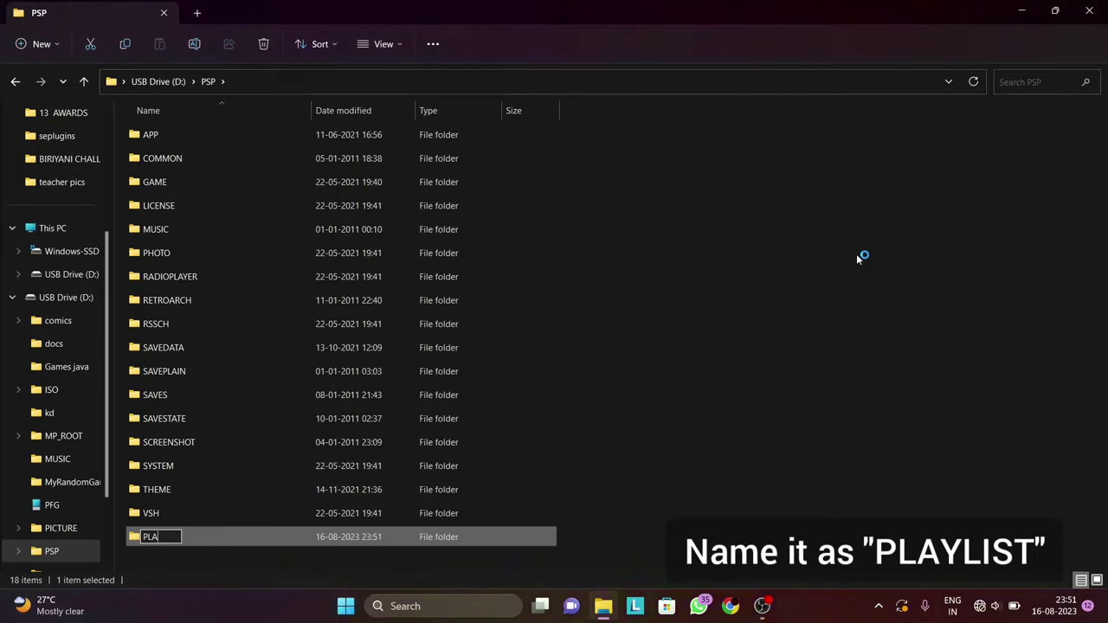
type("YLIST")
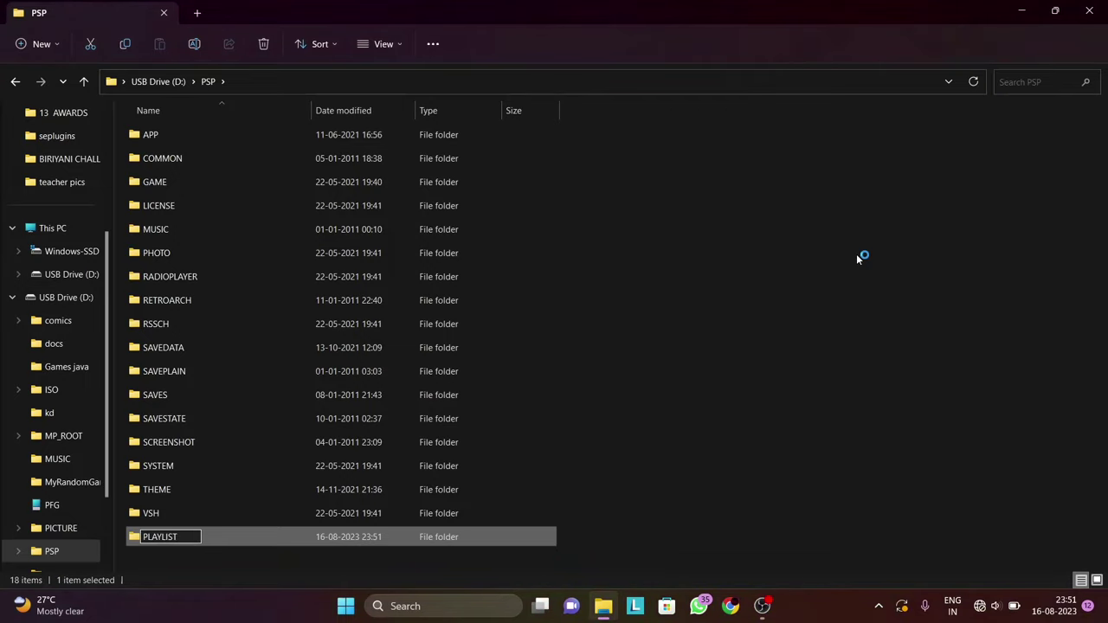
key("Return")
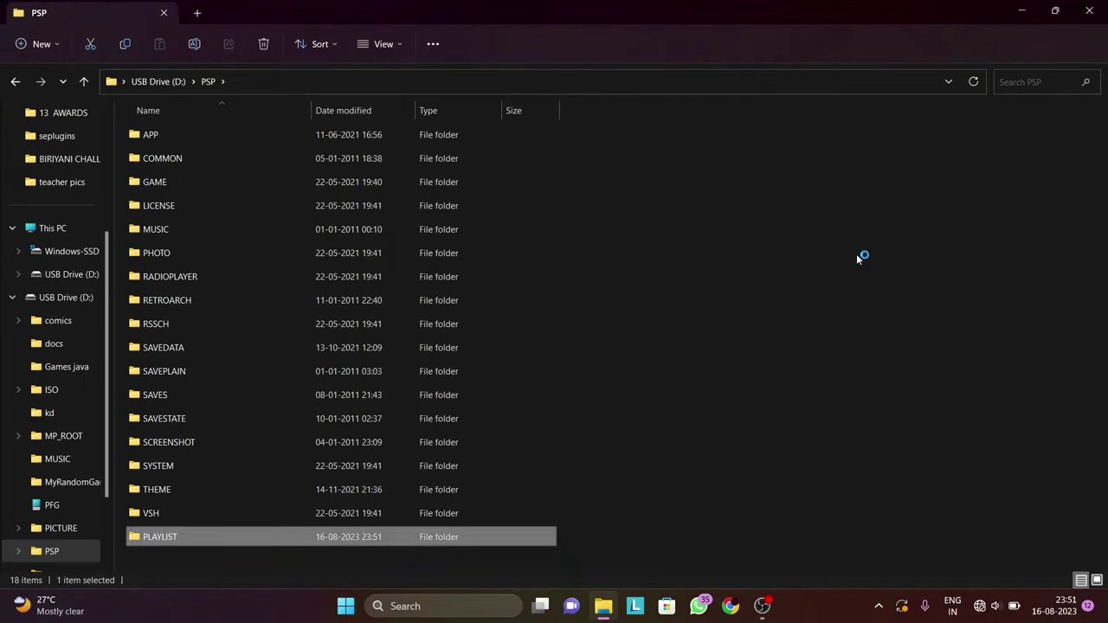
- Create a folder named MUSIC inside the new PLAYLIST folder
left_click(176, 542)
left_click(212, 537)
double_click(212, 537)
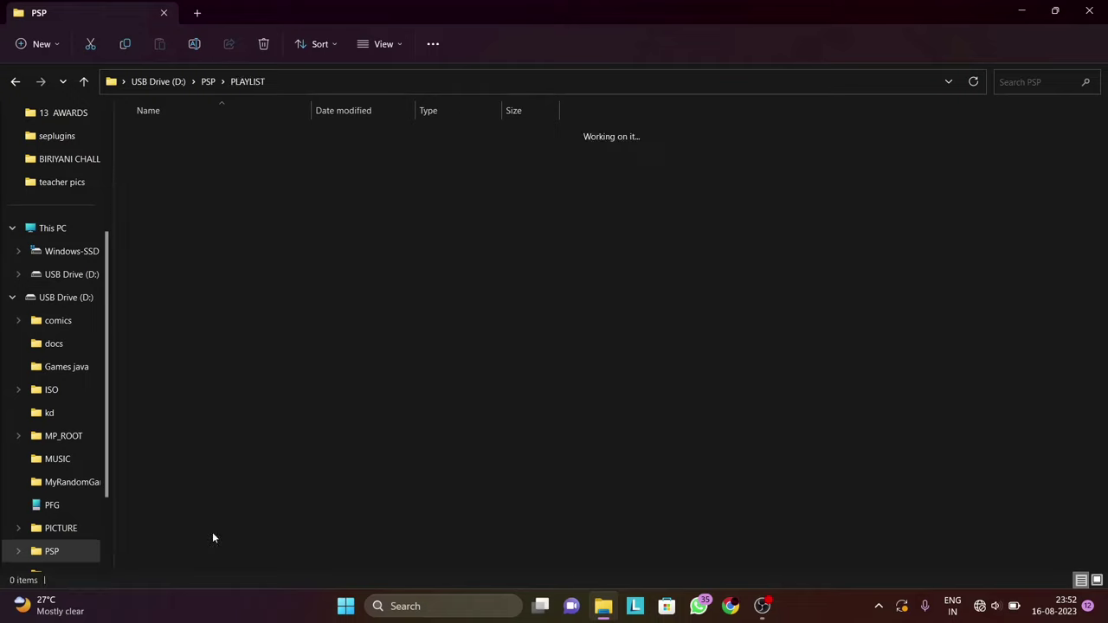
right_click(289, 235)
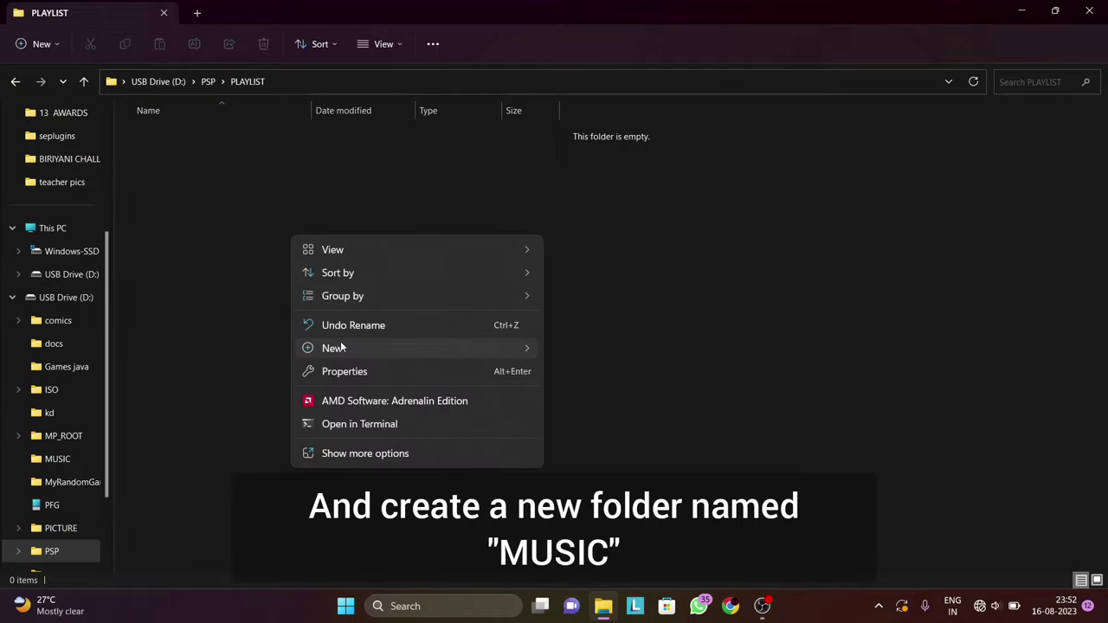
mouse_move(337, 347)
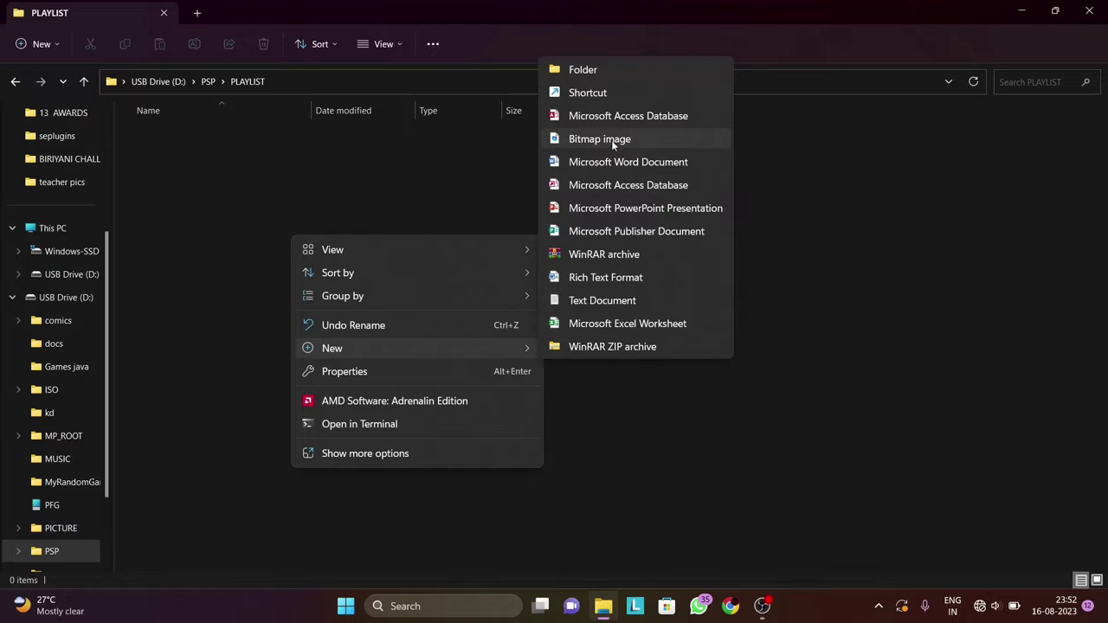
left_click(595, 76)
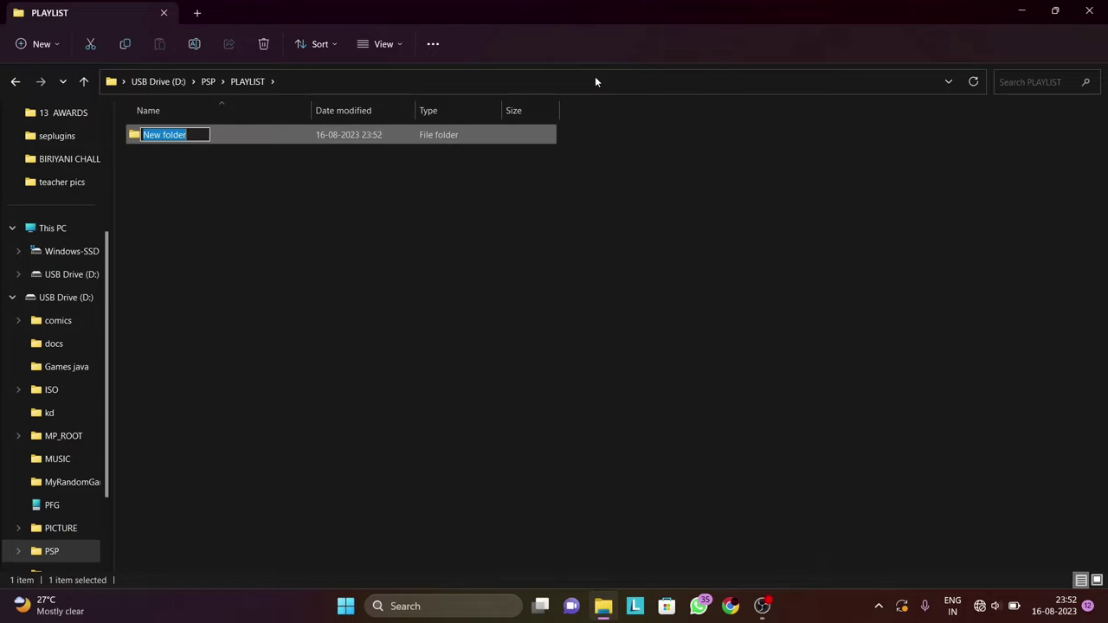
type("MU")
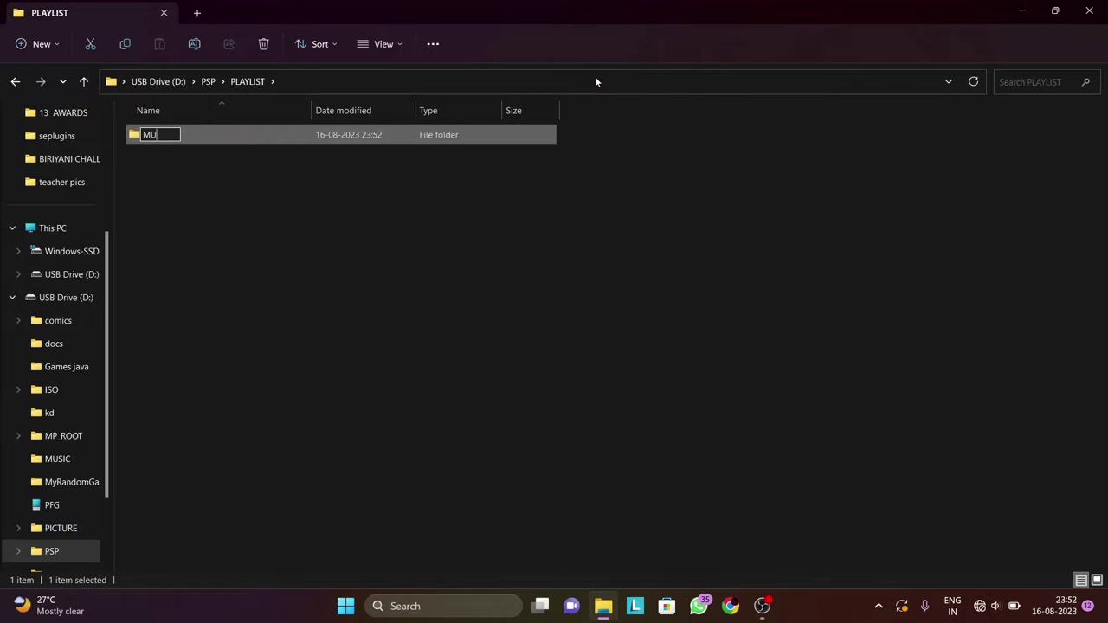
type("SIC")
left_click(332, 272)
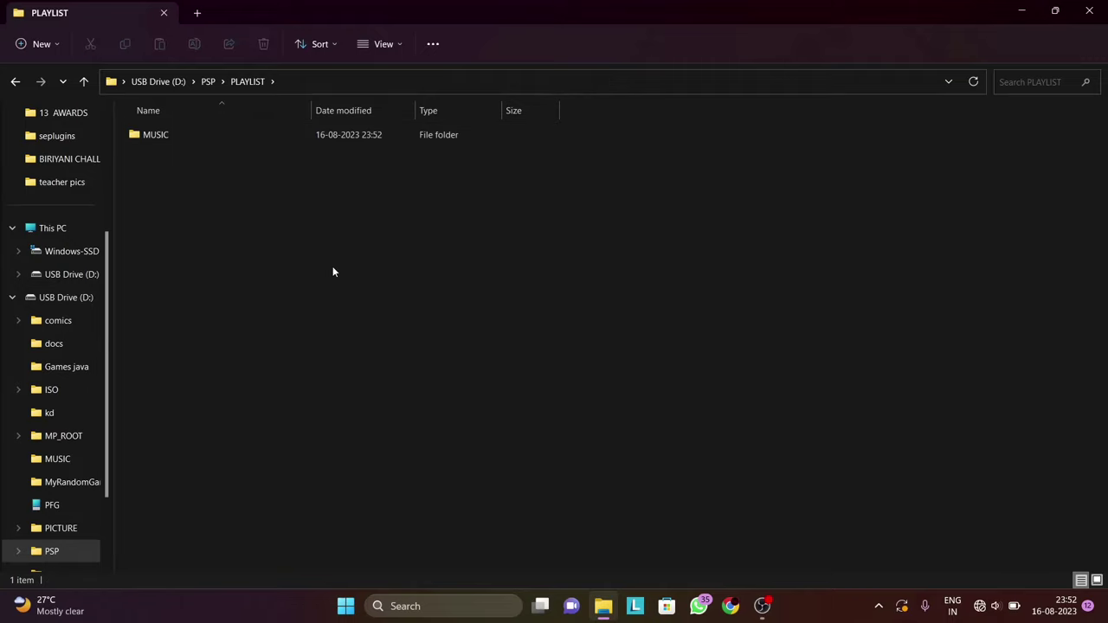
- Create a text document named "ncs music" inside the PLAYLIST folder's MUSIC subfolder
left_click(203, 136)
double_click(203, 136)
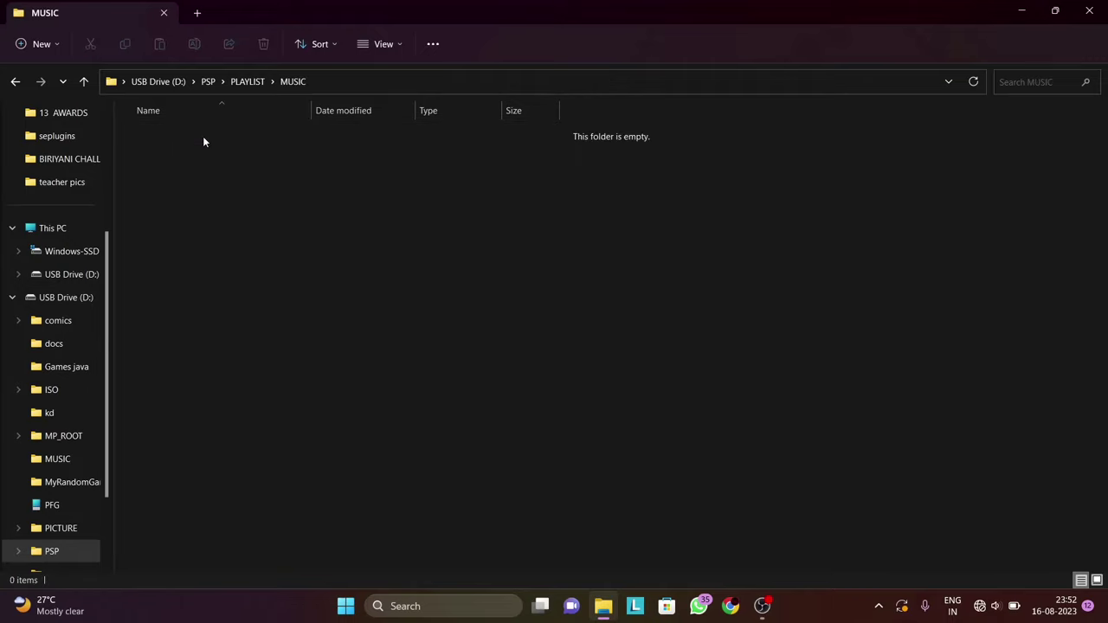
right_click(205, 182)
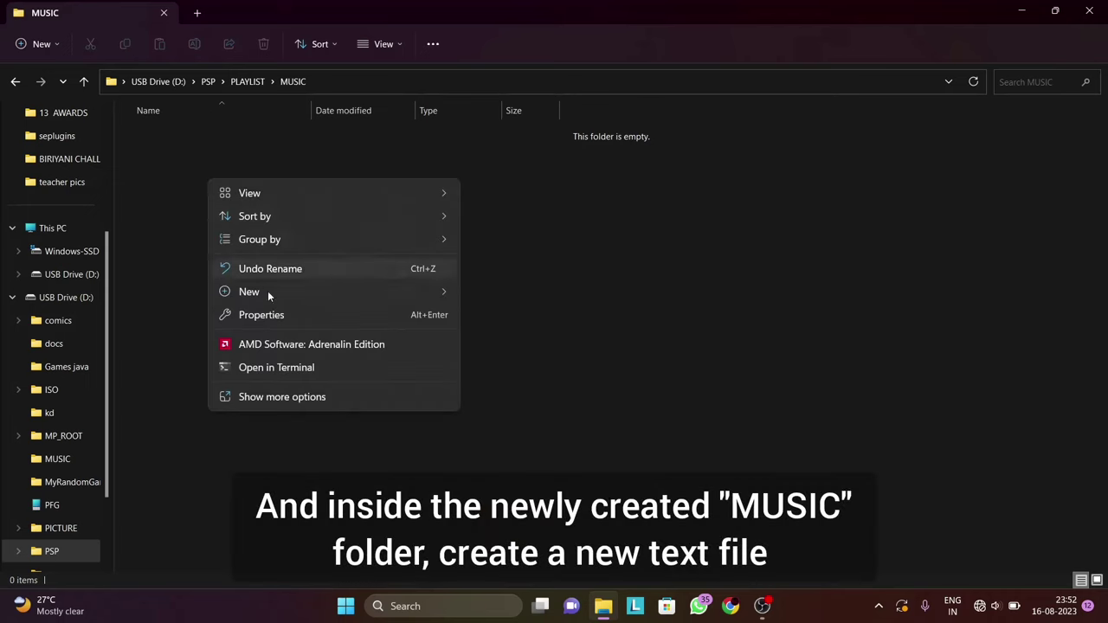
mouse_move(295, 291)
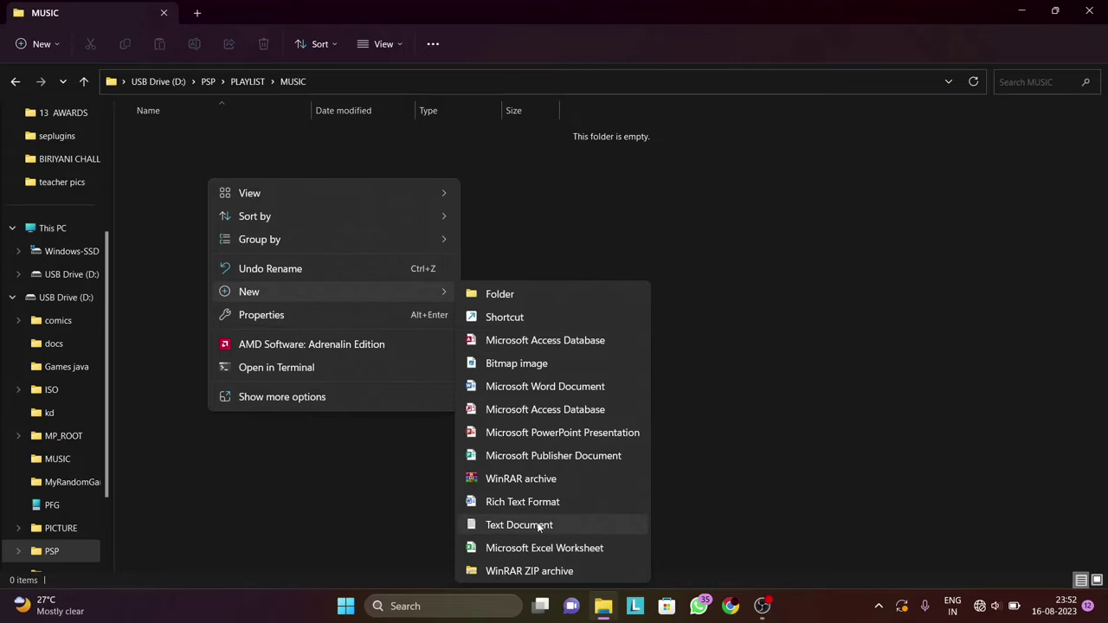
left_click(565, 530)
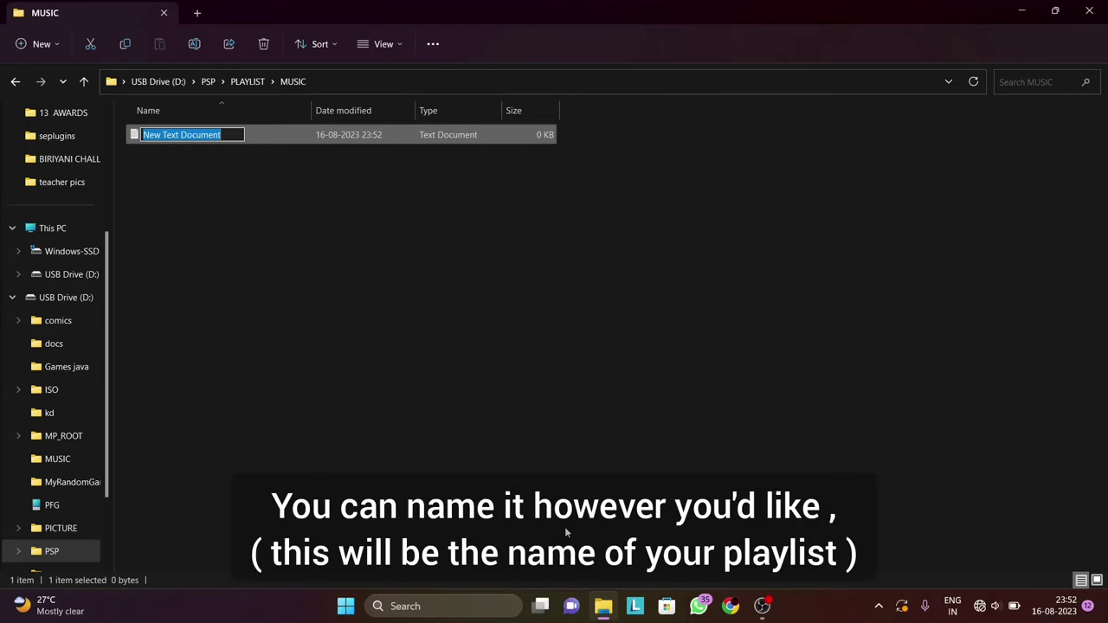
type("n")
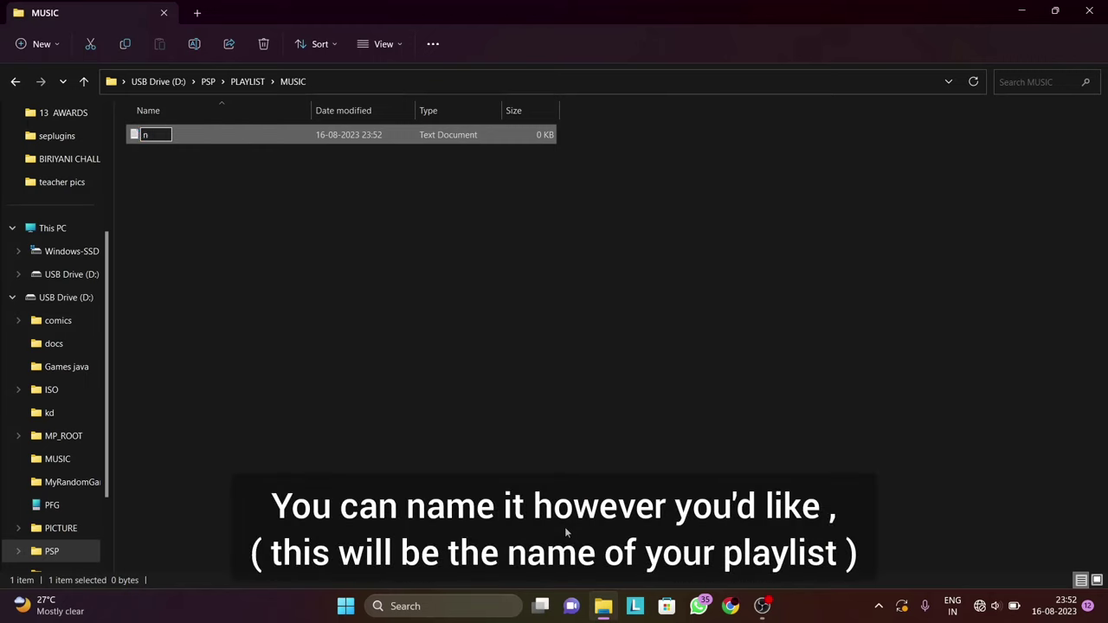
type("cs")
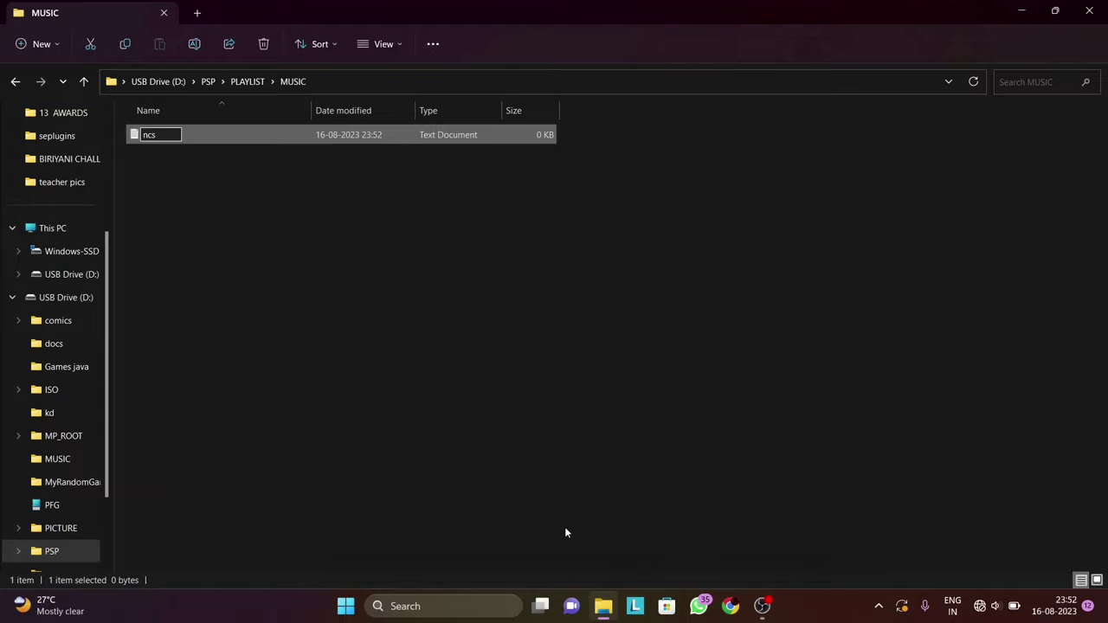
type(" music")
key("Return")
left_click(268, 236)
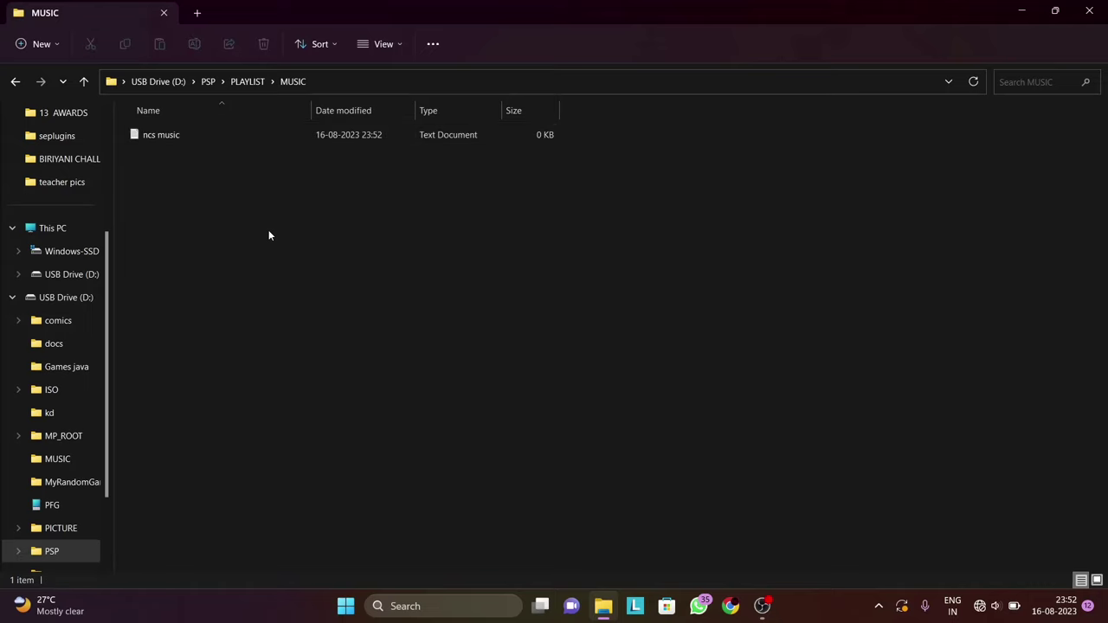
- Open the "ncs music" text document and enter the song paths \MUSIC\autumn.mp3 and \MUSIC\bloc.mp3 on separate lines
left_click(266, 137)
double_click(266, 137)
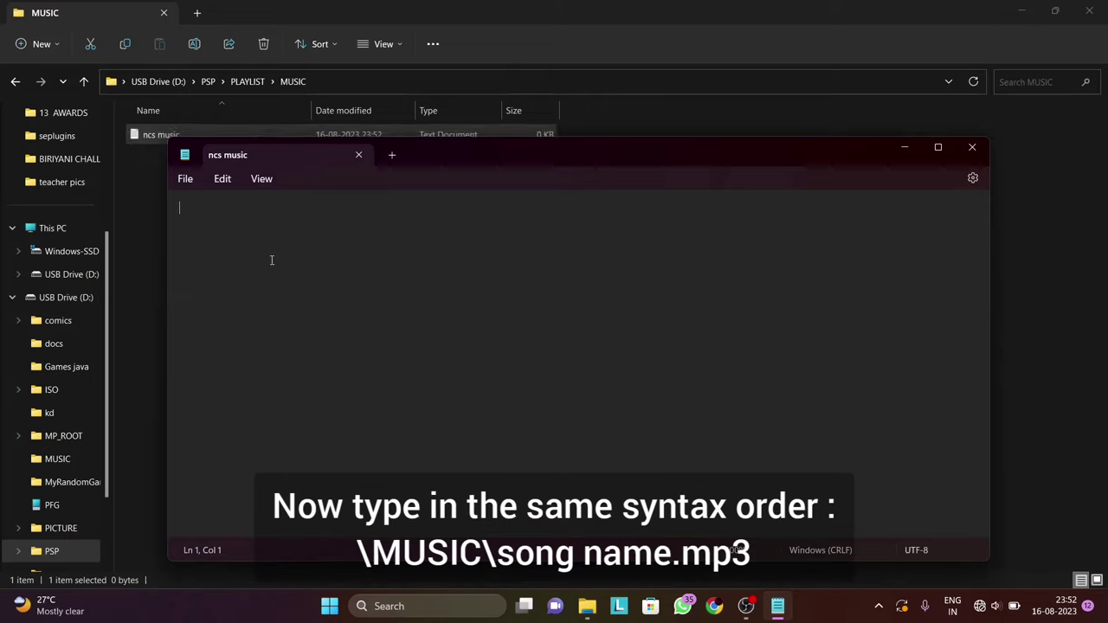
type("\\MUS")
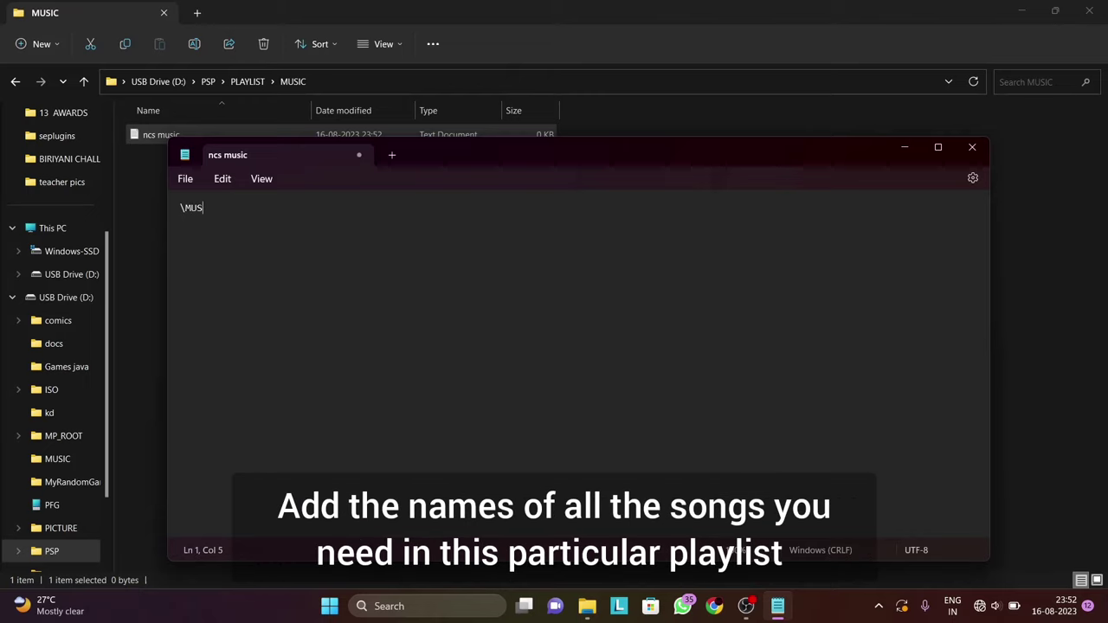
type("IC\\")
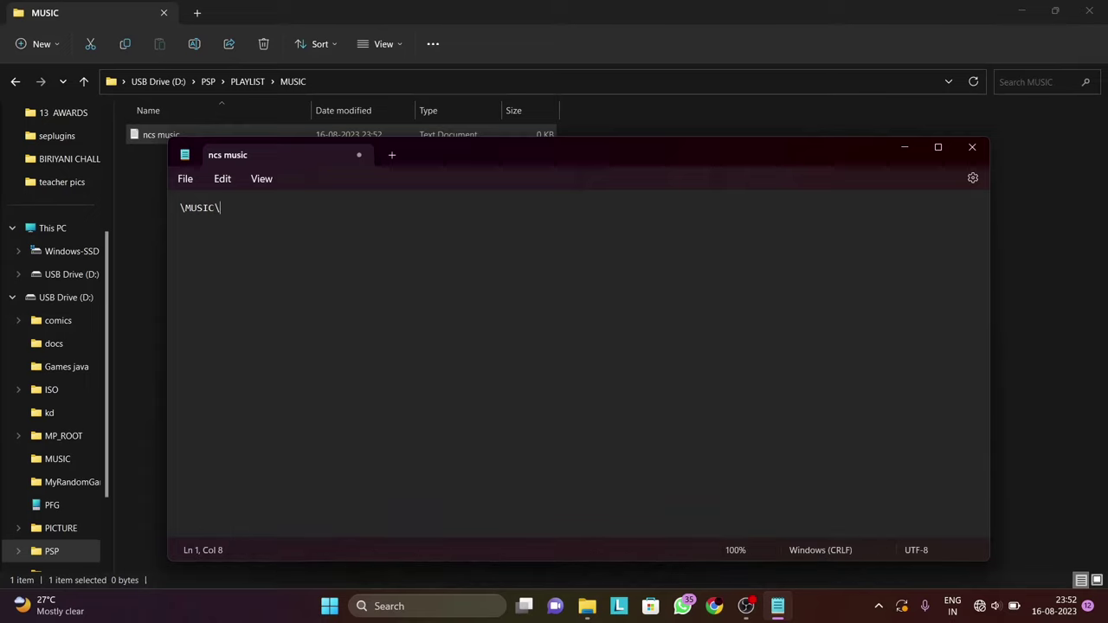
type("autumn")
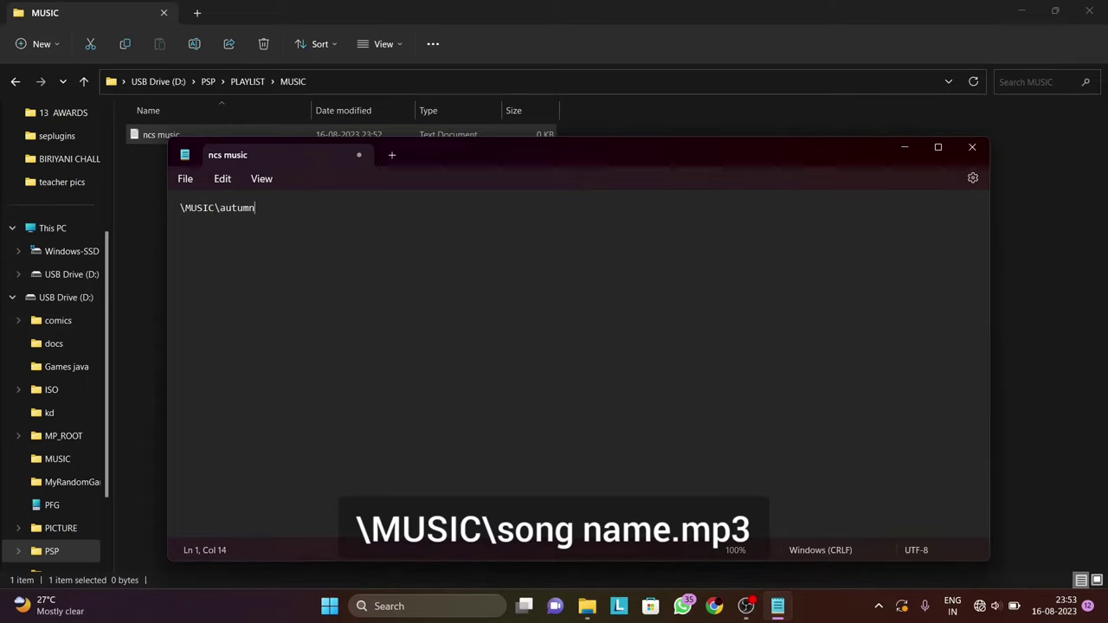
type(".mp3")
key("Return")
type("\\MUSIC\\bloc.mp3")
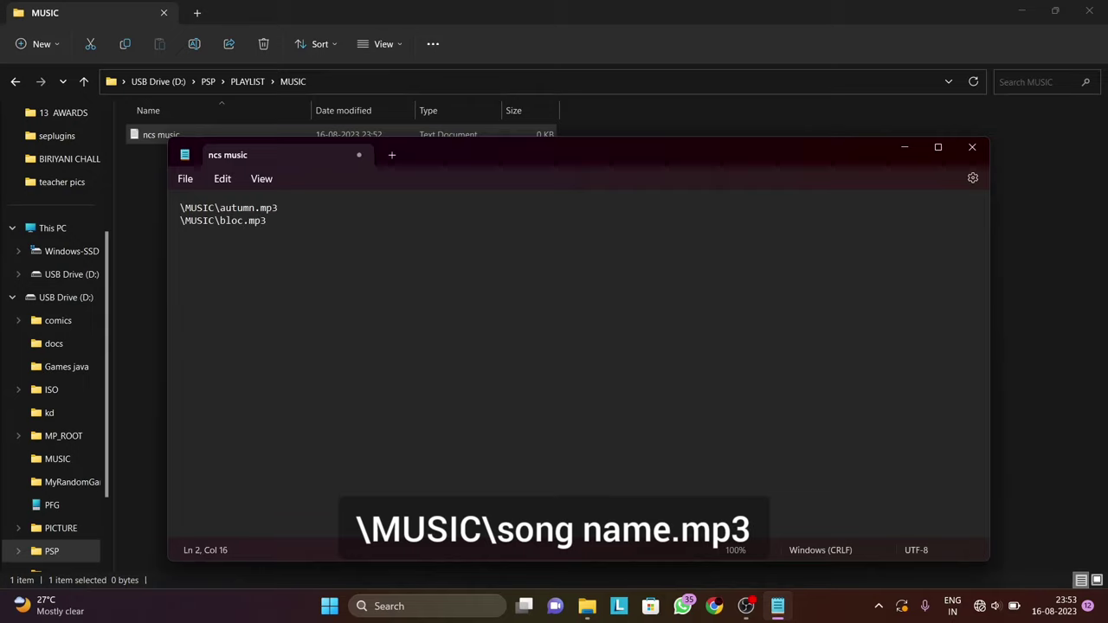
- Add the song paths \MUSIC\like.mp3 and \MUSIC\arcade.mp3 on new lines below the existing ones in the playlist document
key("Return")
type("\\MUSIC\\like.mp3")
key("Return")
type("\\MUSI")
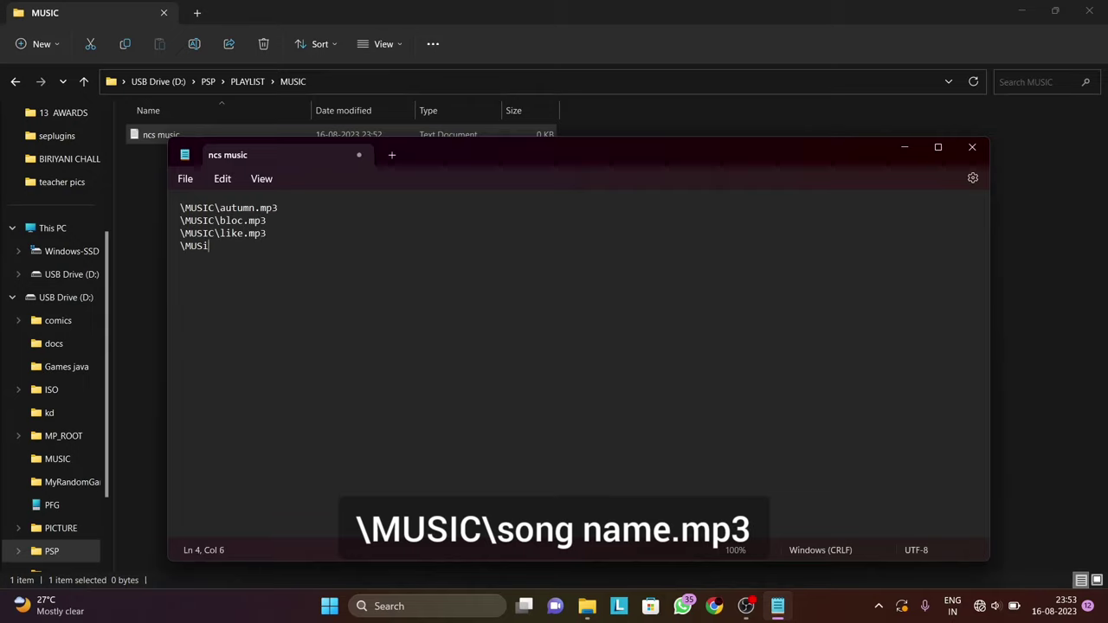
type("C\\arcade.mp")
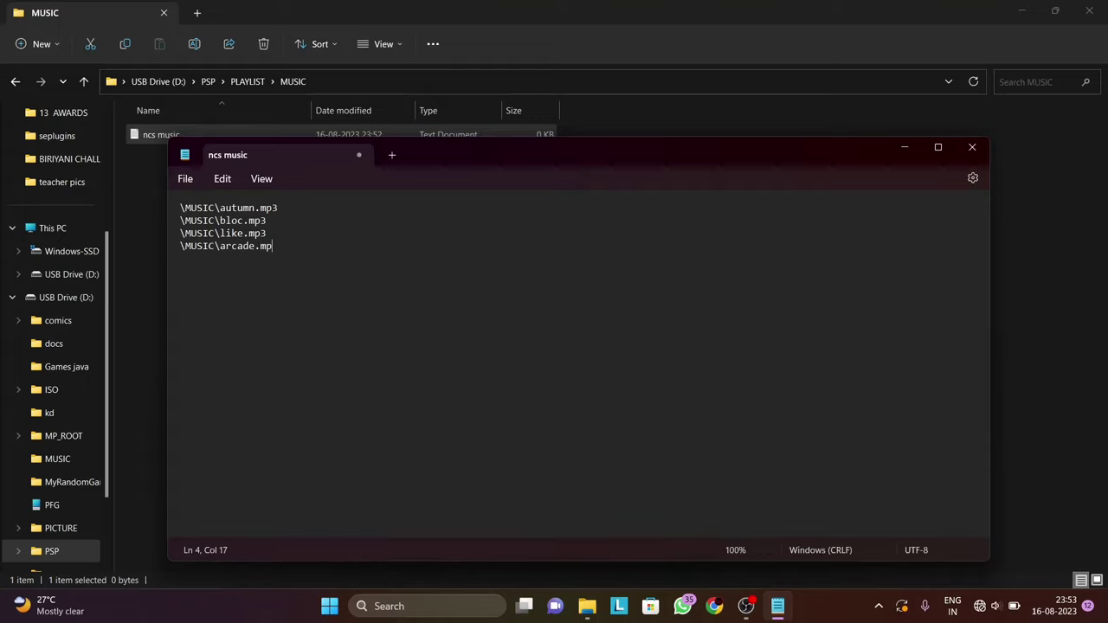
type("3")
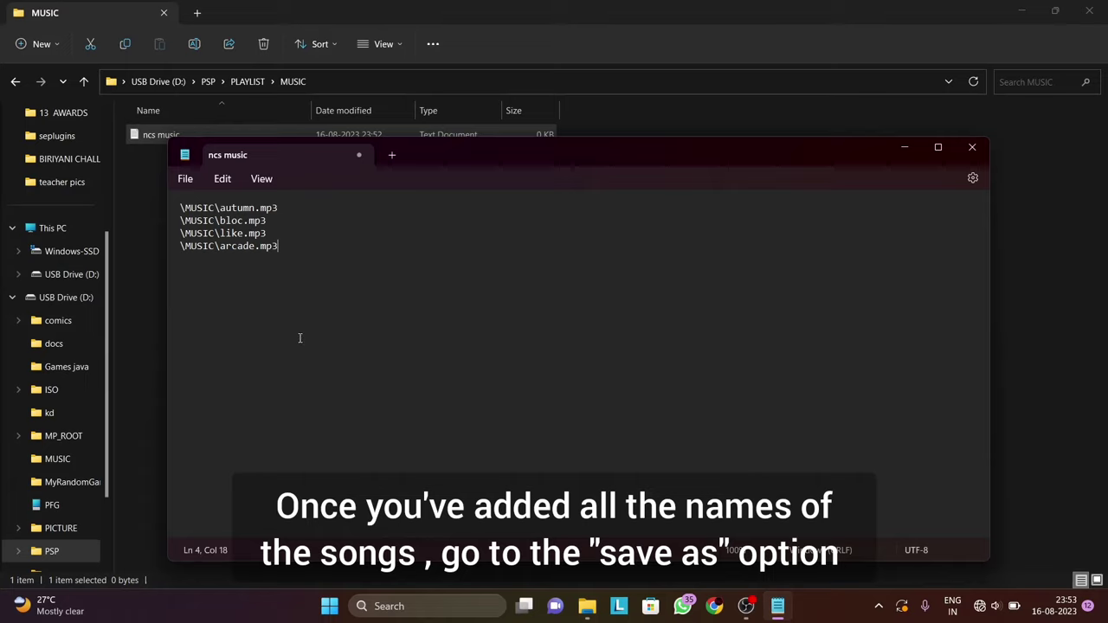
- Save a copy of the document as "ncs music.m3u8" with the file type All files, and close the text editor
left_click(187, 180)
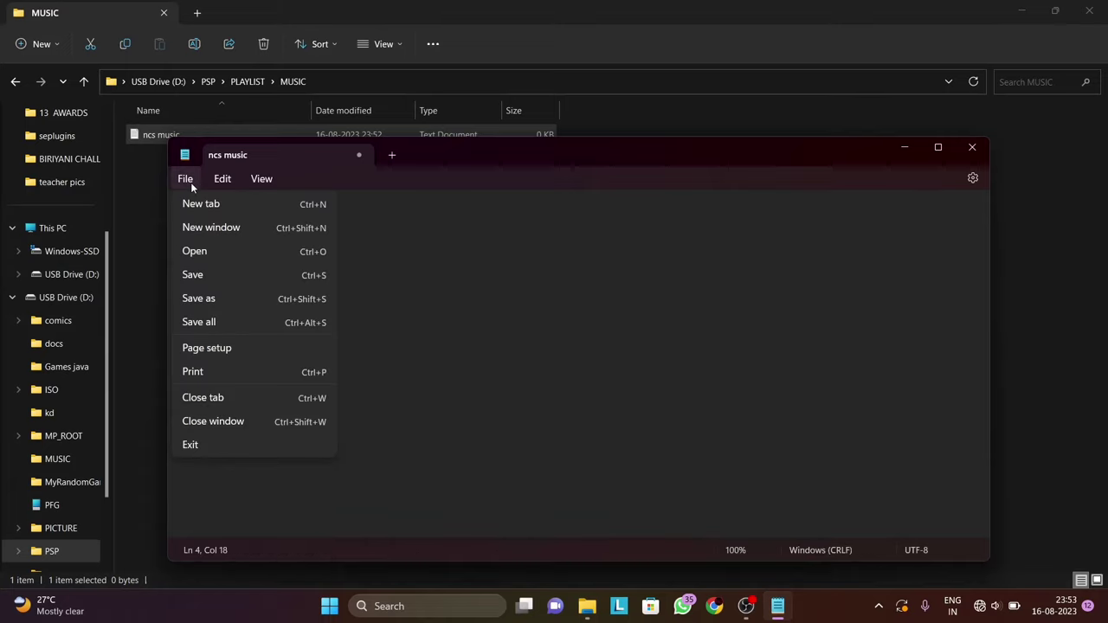
left_click(235, 300)
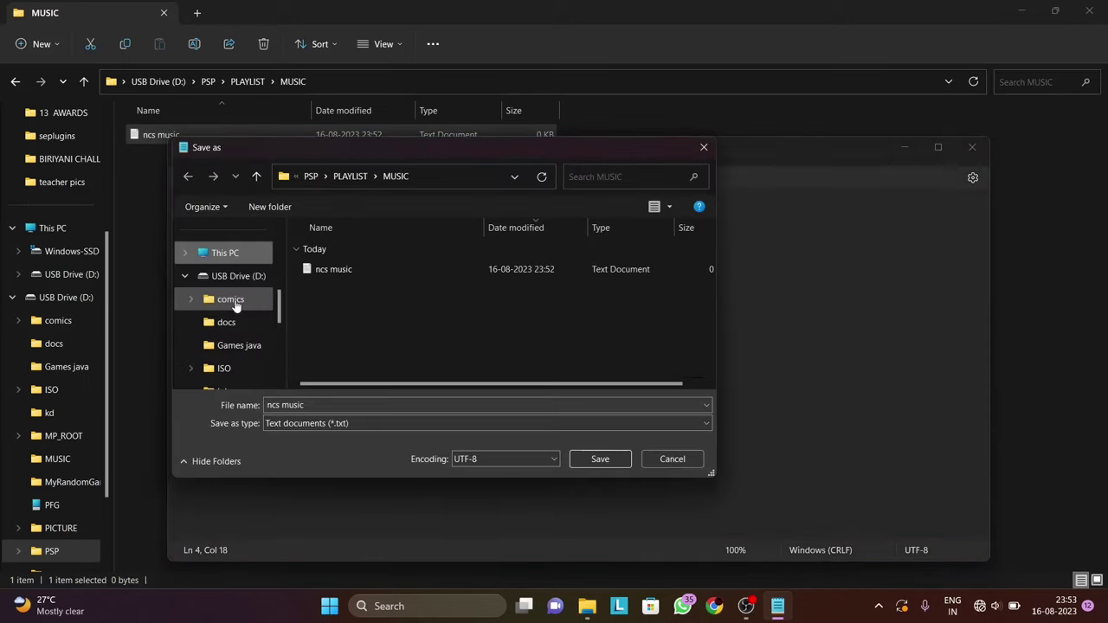
left_click(355, 423)
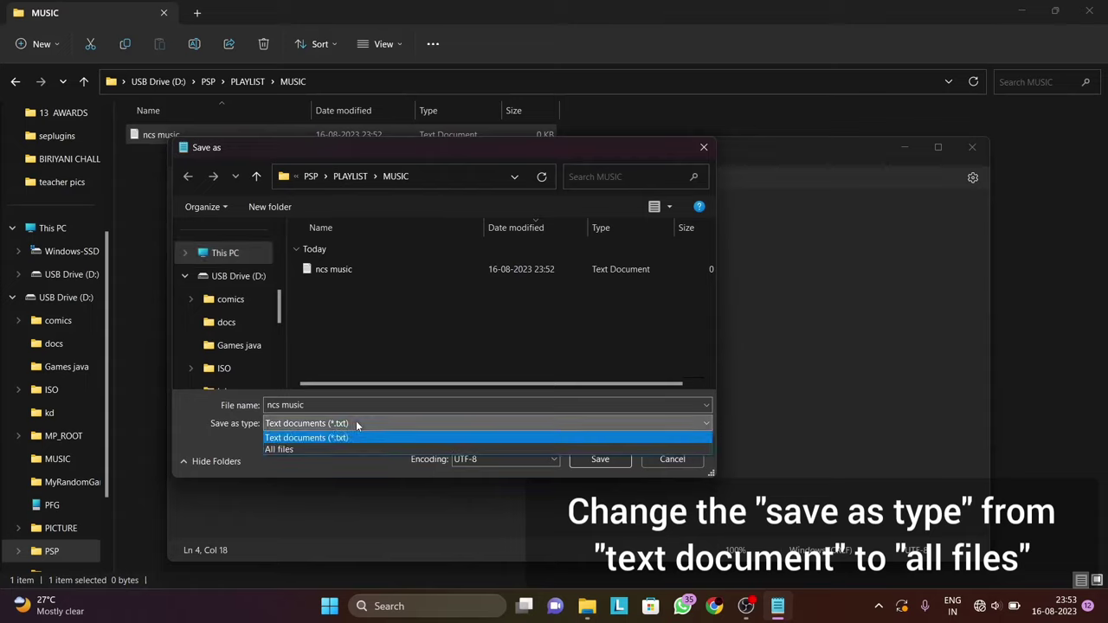
left_click(319, 449)
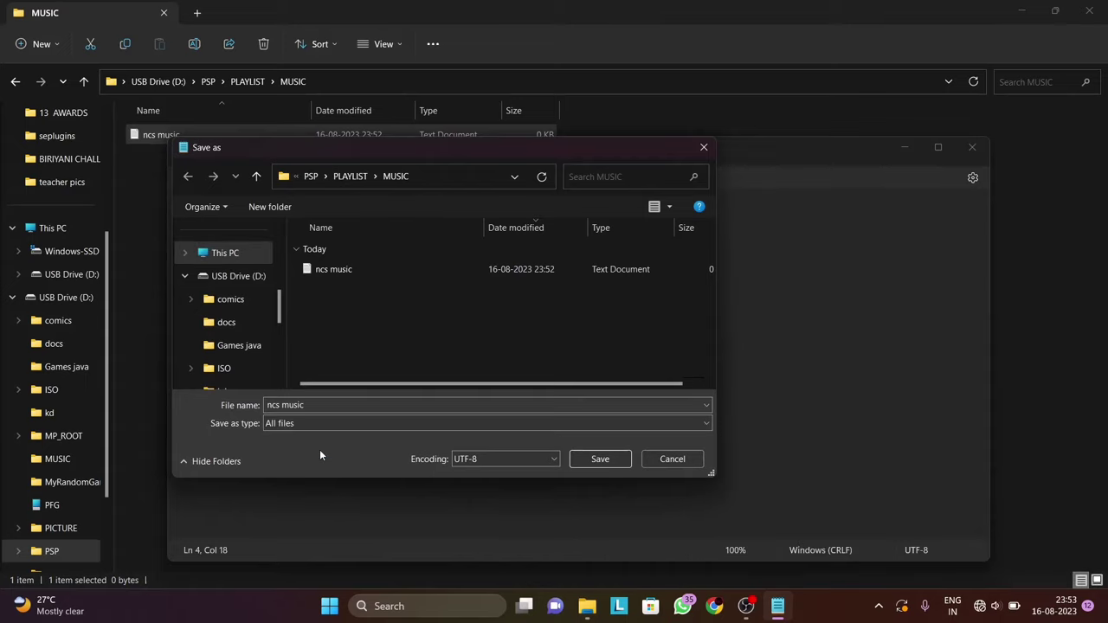
left_click(308, 408)
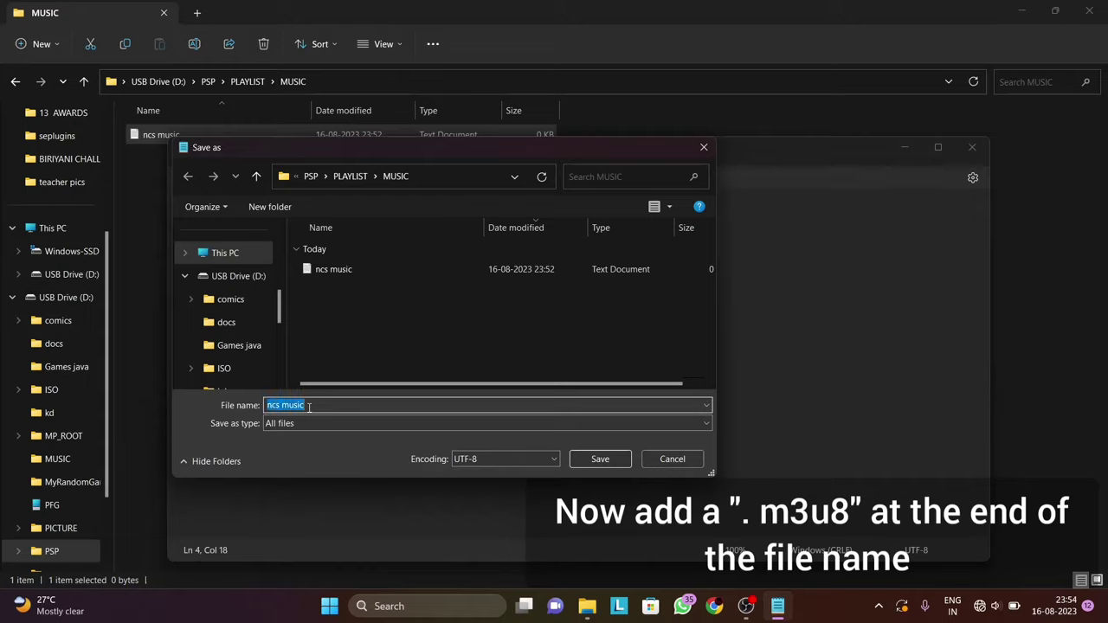
left_click(308, 408)
type(".m3u8")
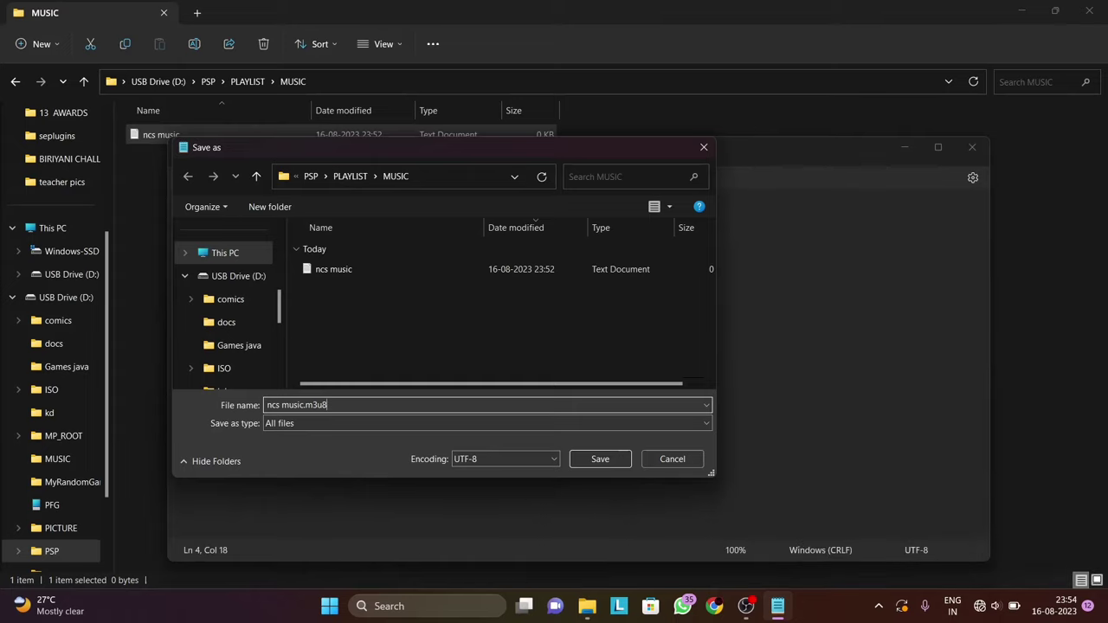
left_click(598, 459)
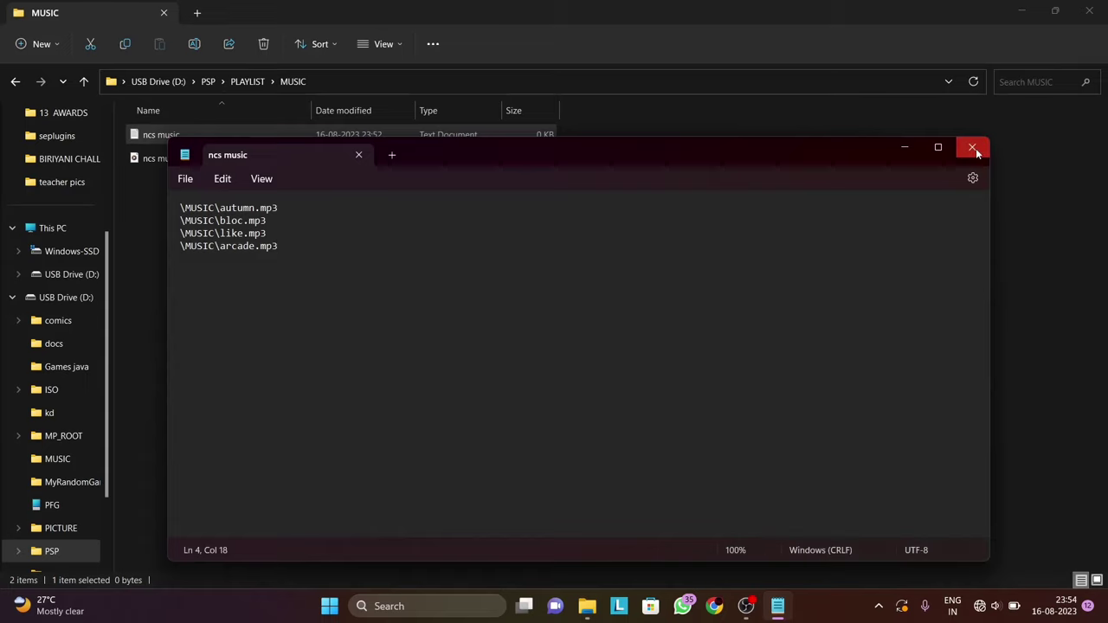
left_click(973, 148)
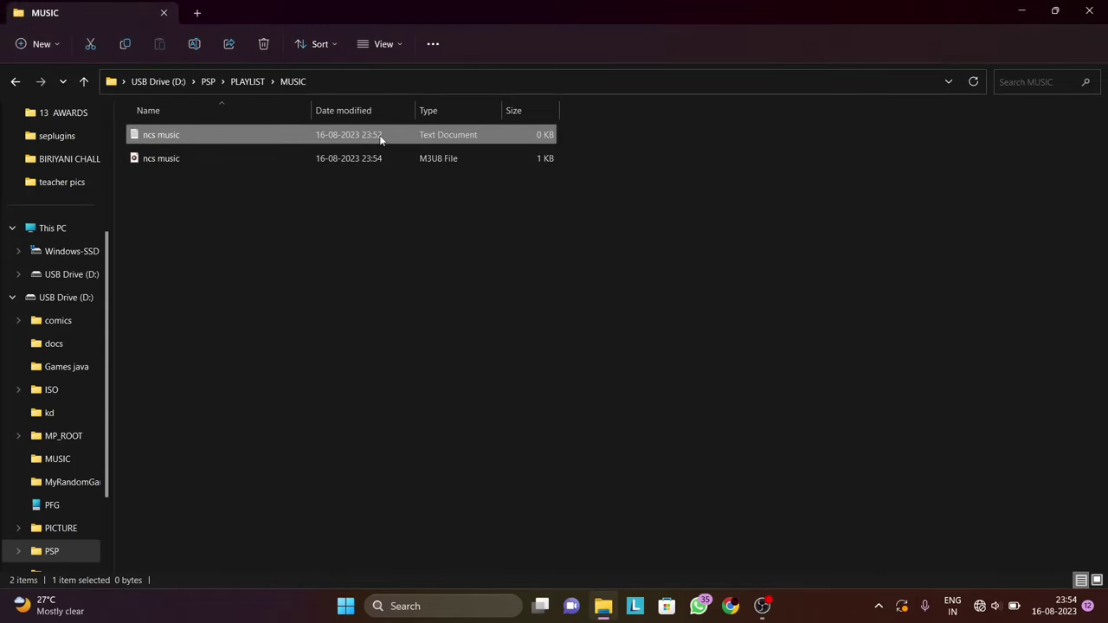
- Permanently delete the original "ncs music" text document, keeping the M3U8 file
right_click(381, 139)
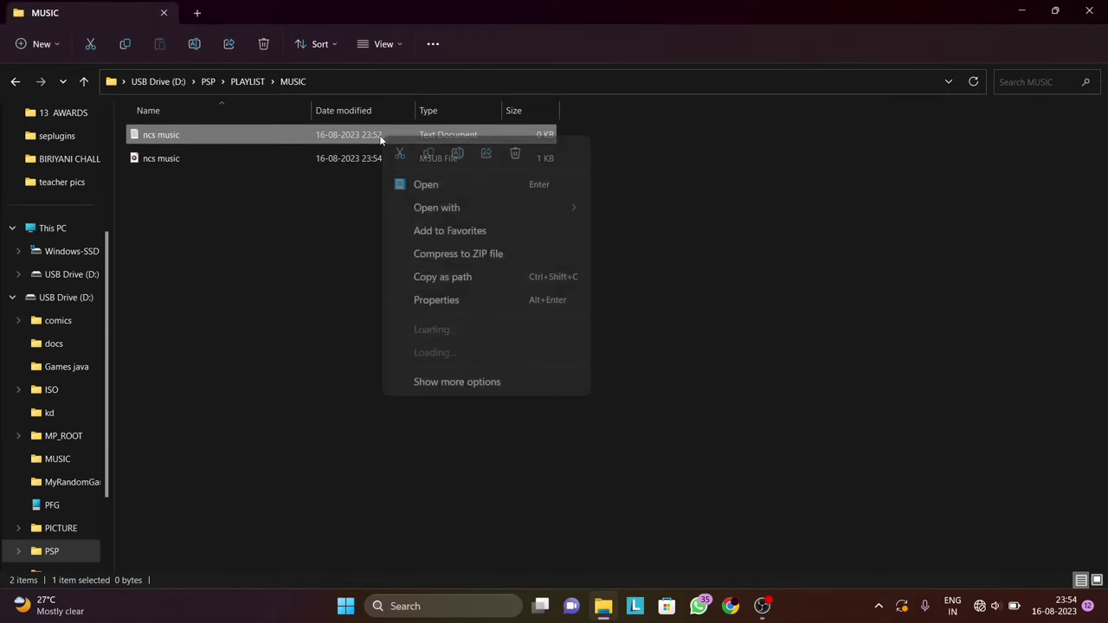
left_click(514, 153)
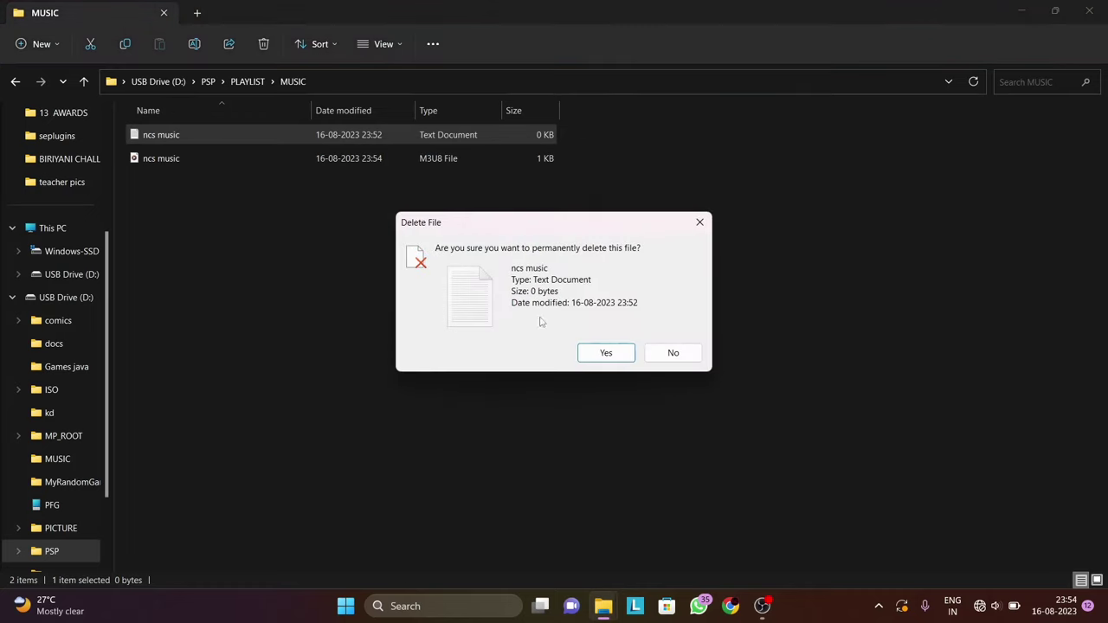
left_click(592, 351)
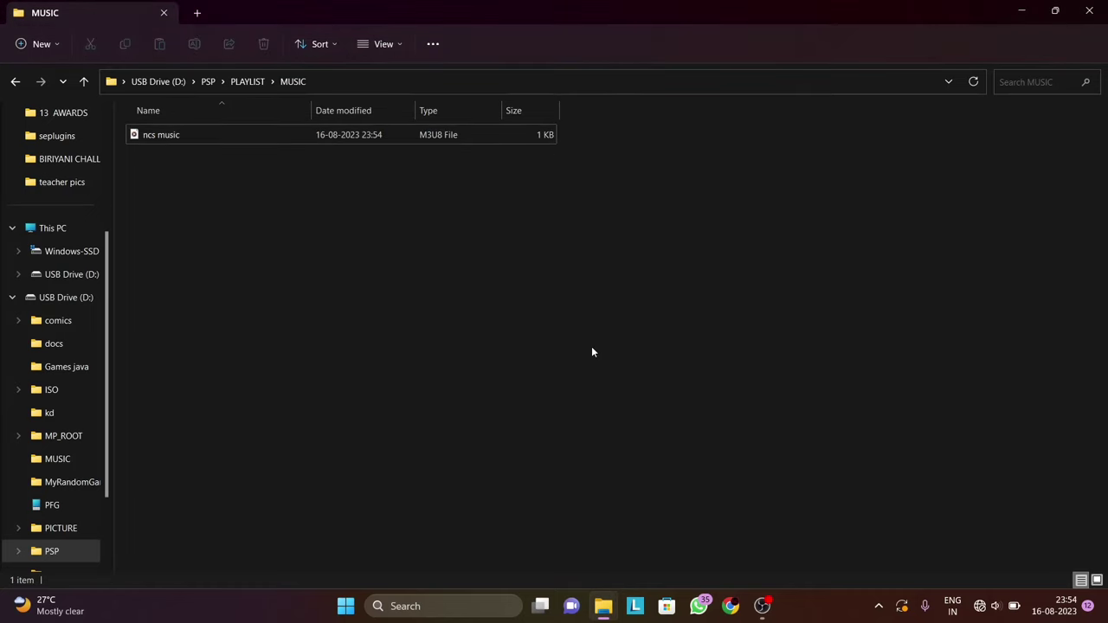
- Create a new text document named "gameost" in the PLAYLIST folder's MUSIC subfolder
right_click(225, 226)
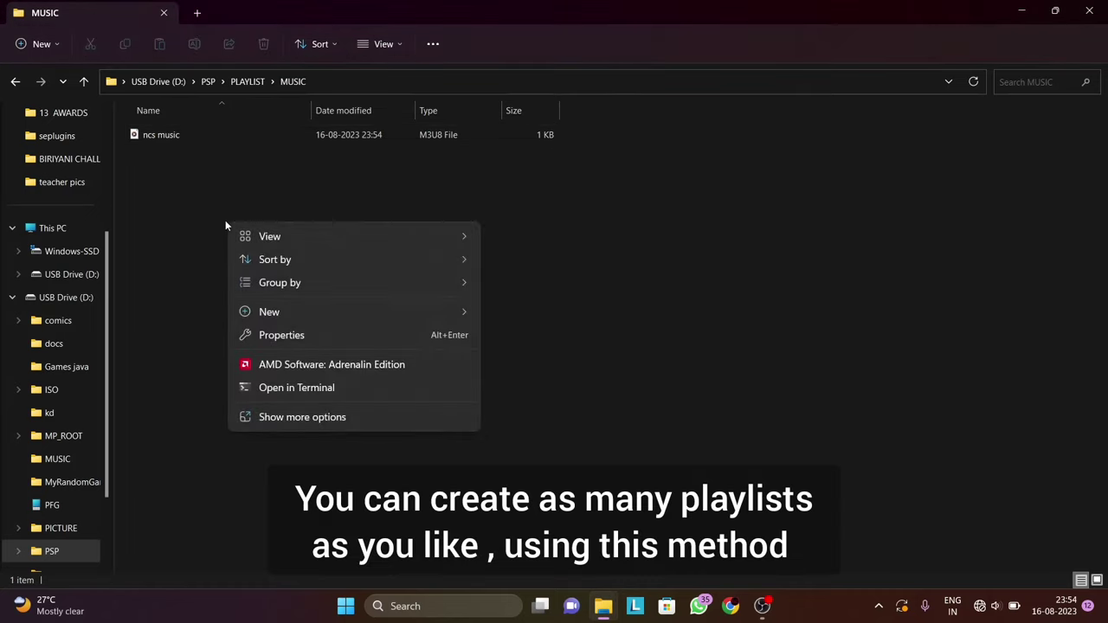
mouse_move(299, 319)
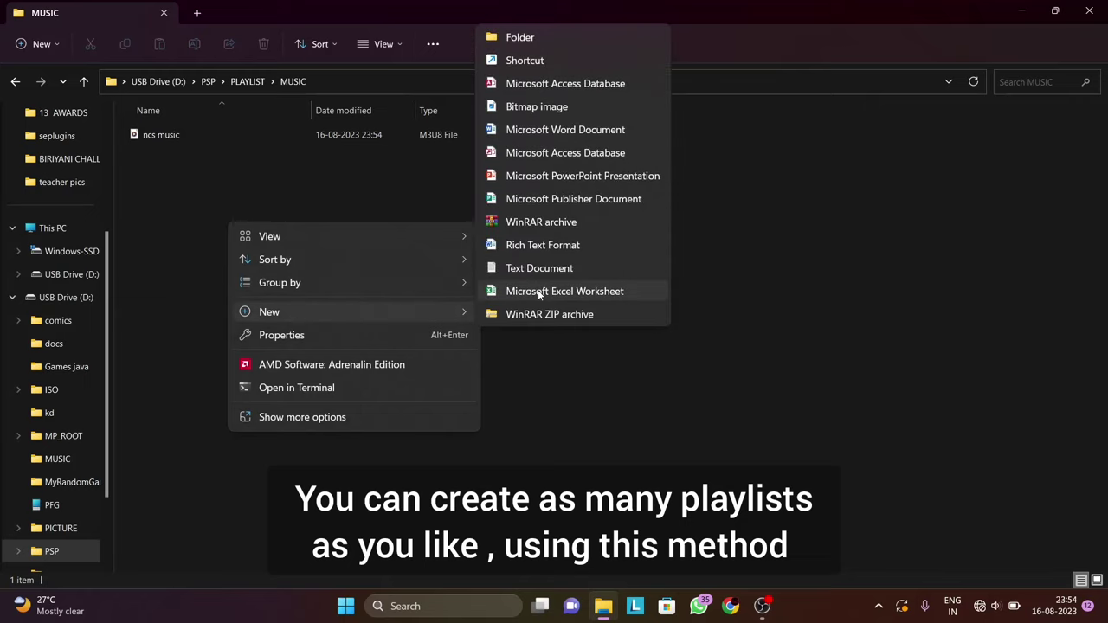
left_click(539, 269)
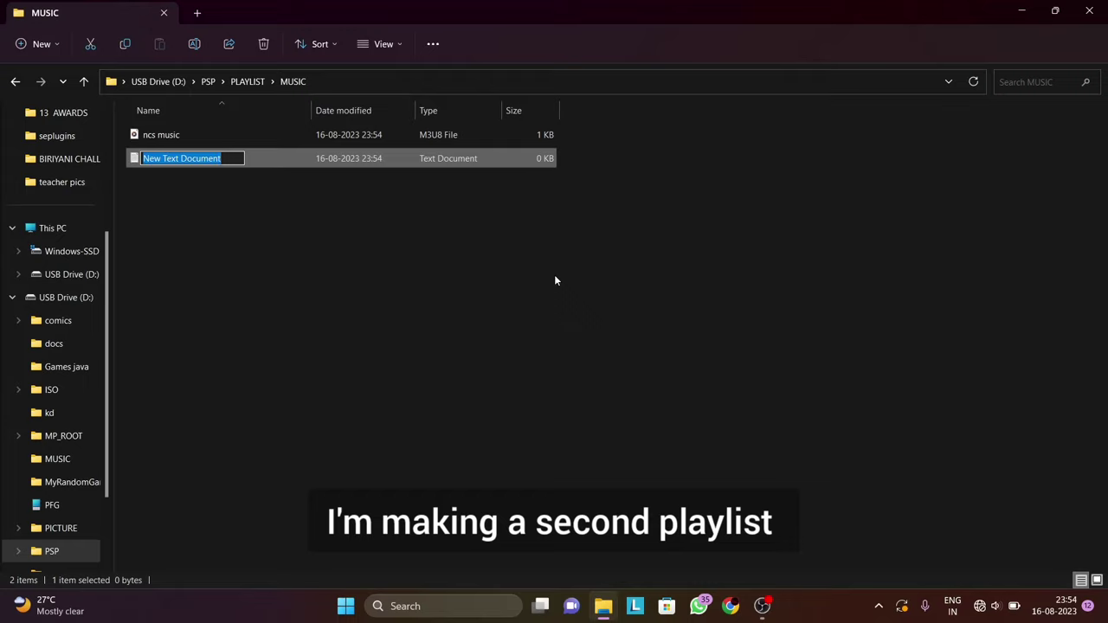
type("game")
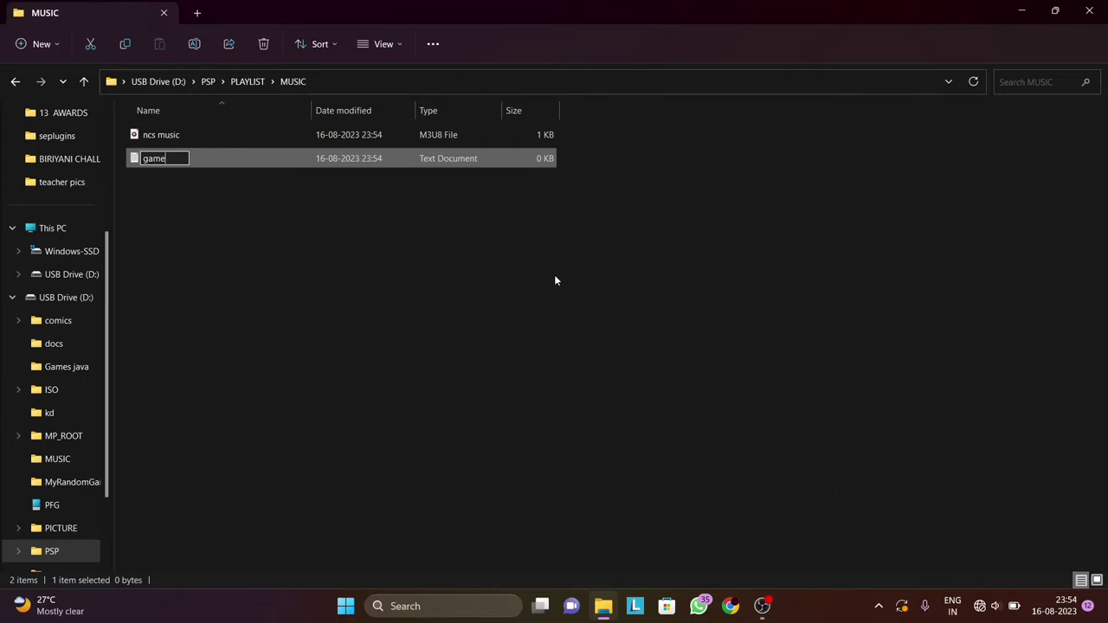
type("ost")
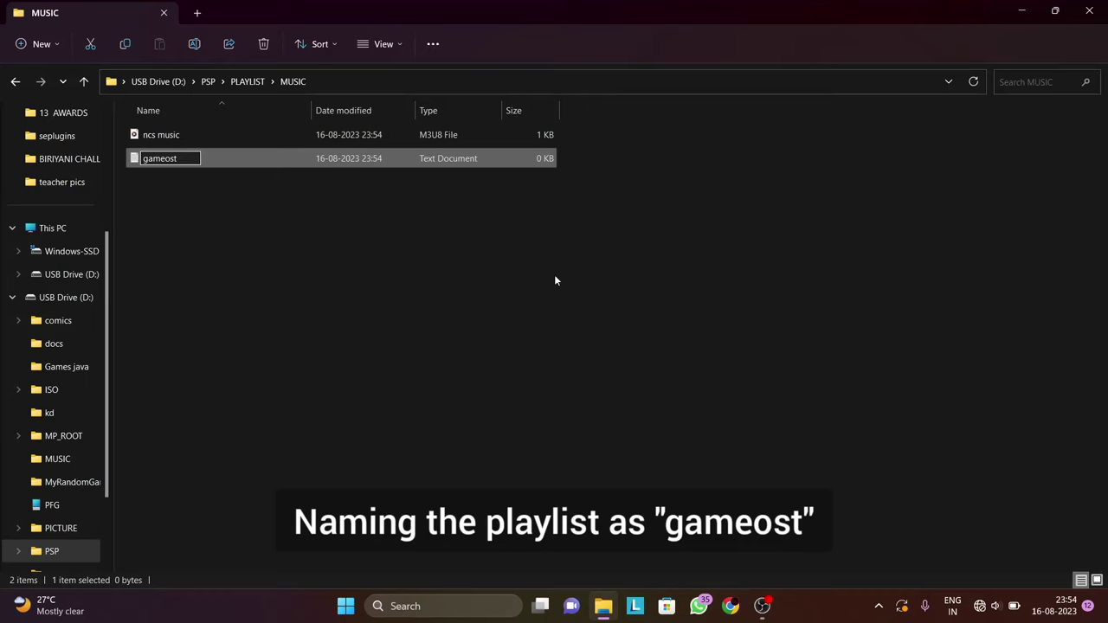
key("Return")
- Open the gameost document and enter \MUSIC\jetpack.mp3, \MUSIC\arcade.mp3, \MUSIC\wwo.mp3 and \MUSIC\starboy.mp3 on separate lines
key("Return")
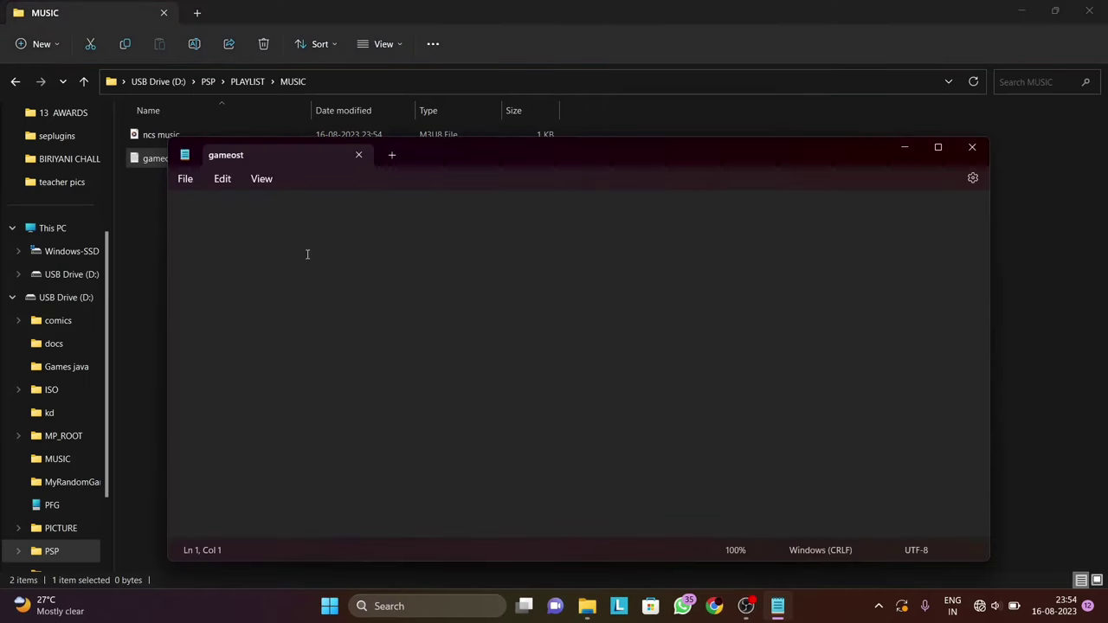
type("\\")
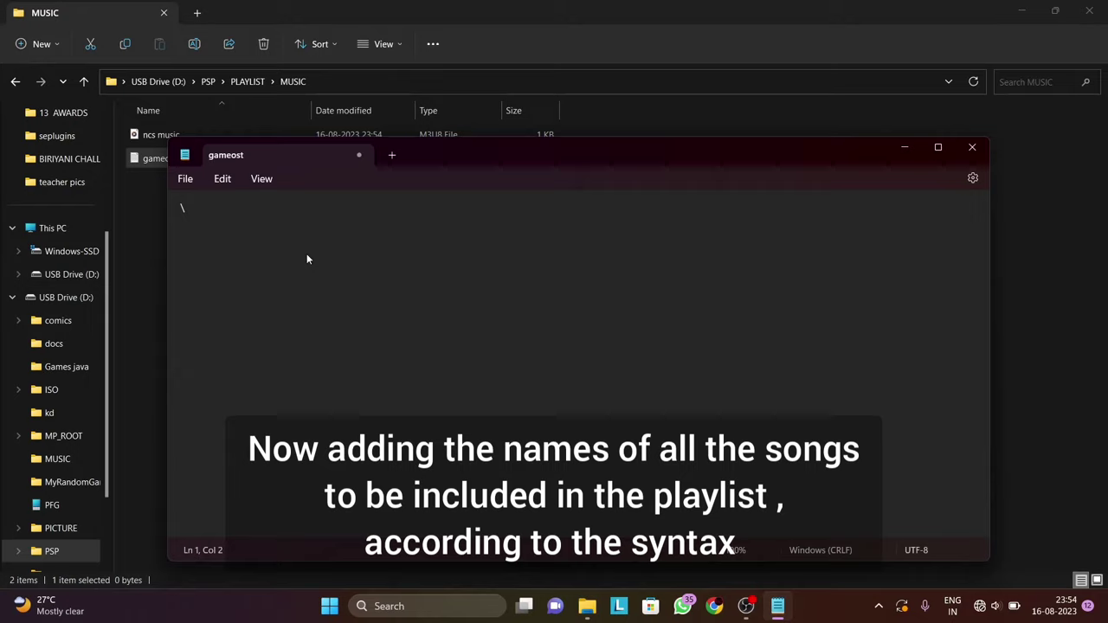
type("MUSIC\\")
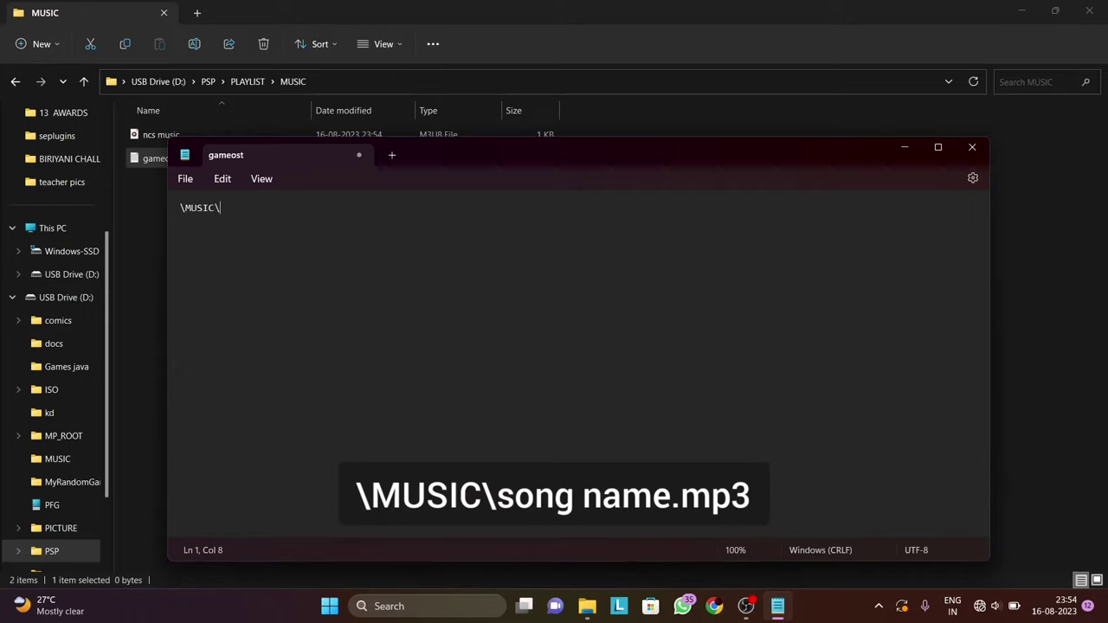
type("jetpack.mp3")
key("Return")
type("\\MUSIC")
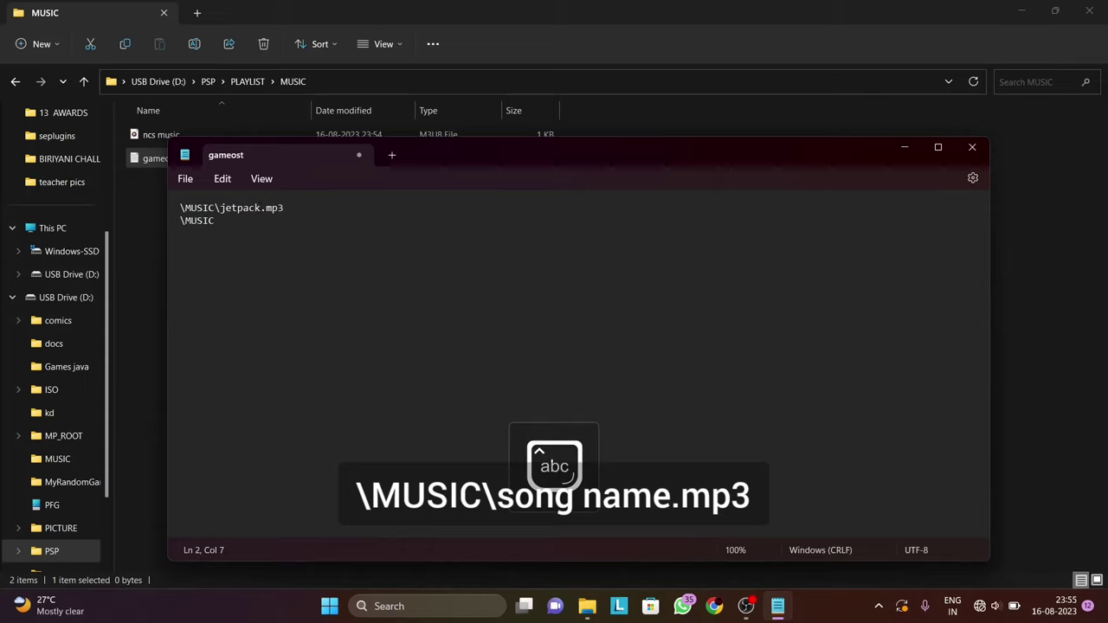
key("Return")
key("BackSpace")
type("\\arcad")
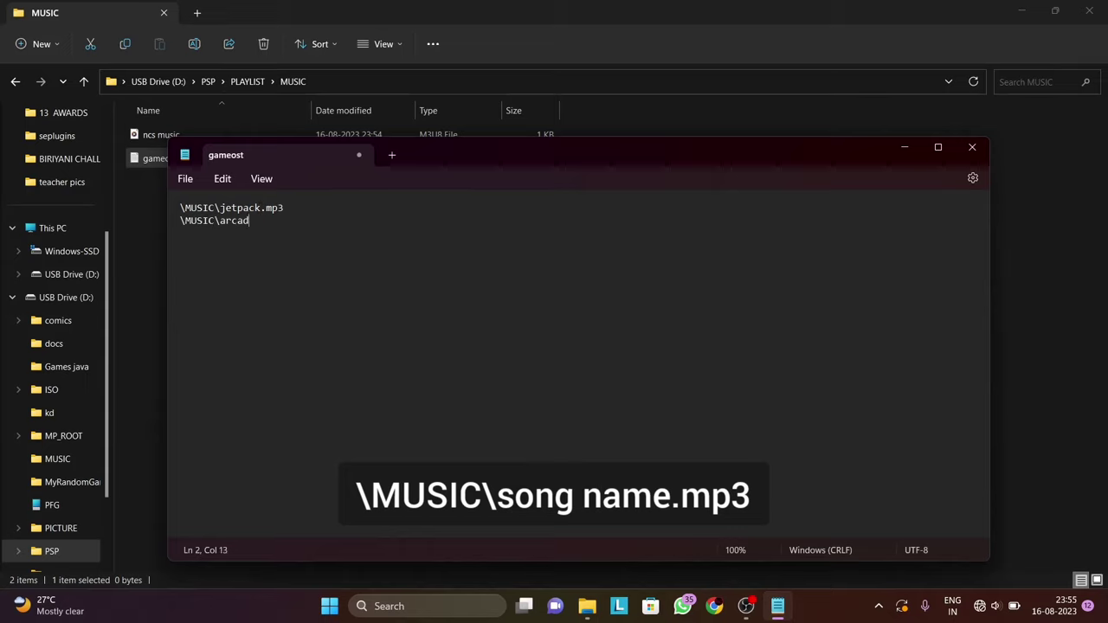
type("e.mp3")
key("Return")
type("\\MUSIC")
key("BackSpace")
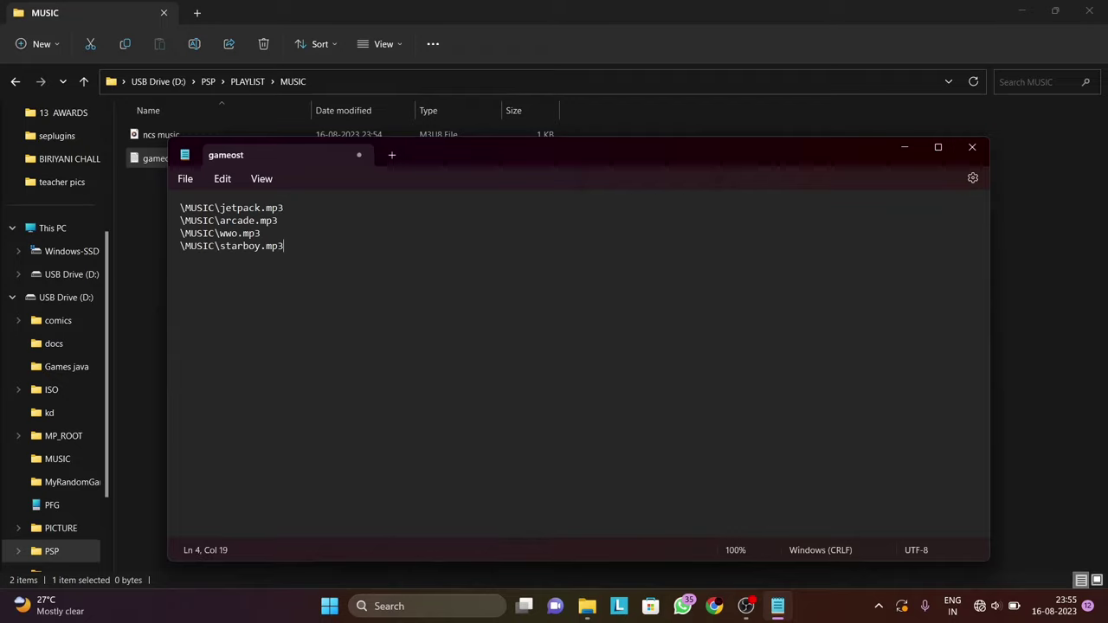
- Save a copy of the second playlist as "gameost.m3u8" with the file type All files, and close the text editor
left_click(184, 180)
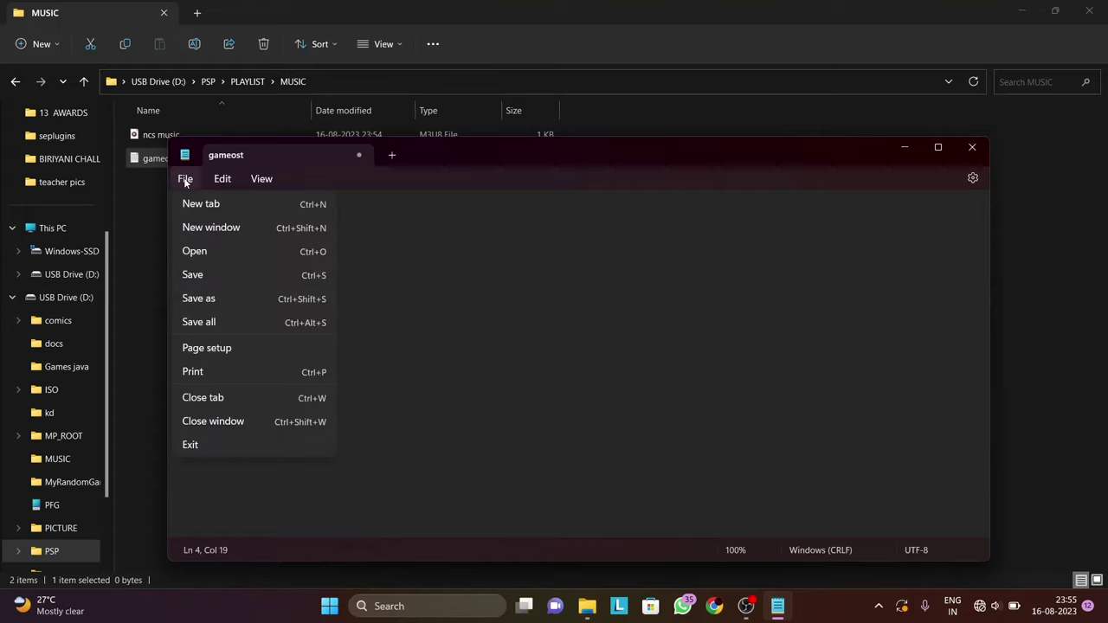
left_click(227, 303)
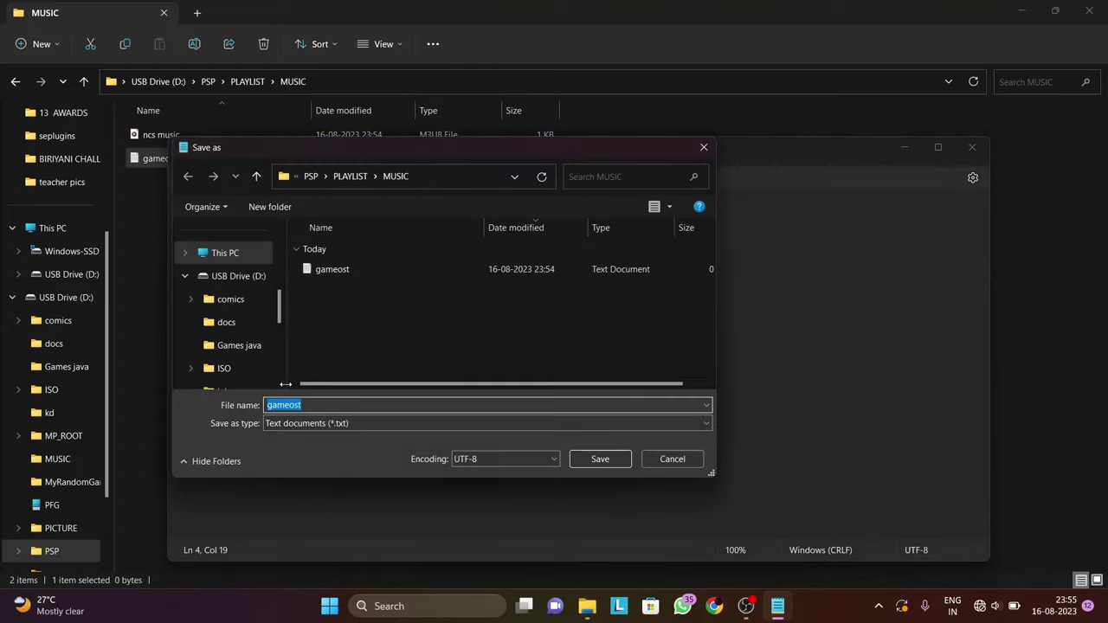
left_click(355, 422)
left_click(317, 448)
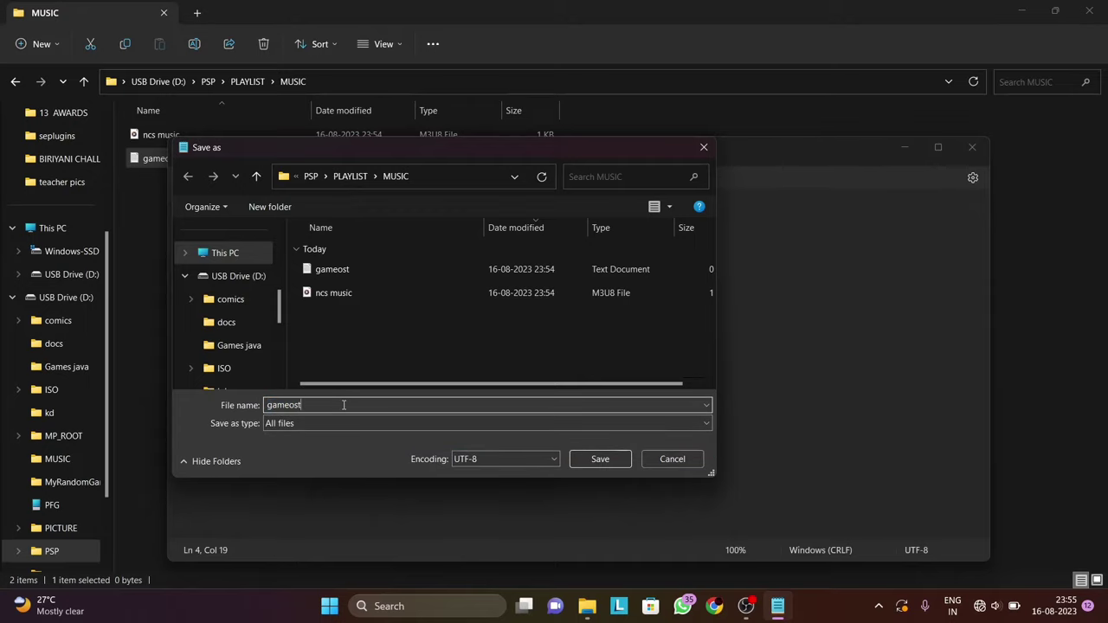
type(".m3u8")
left_click(600, 459)
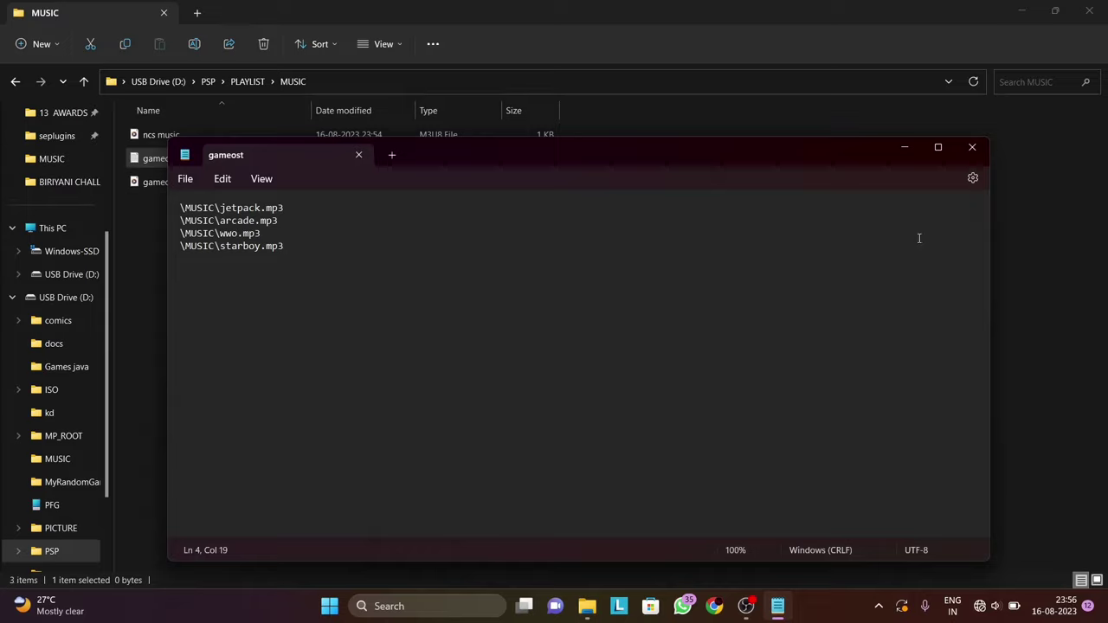
left_click(972, 148)
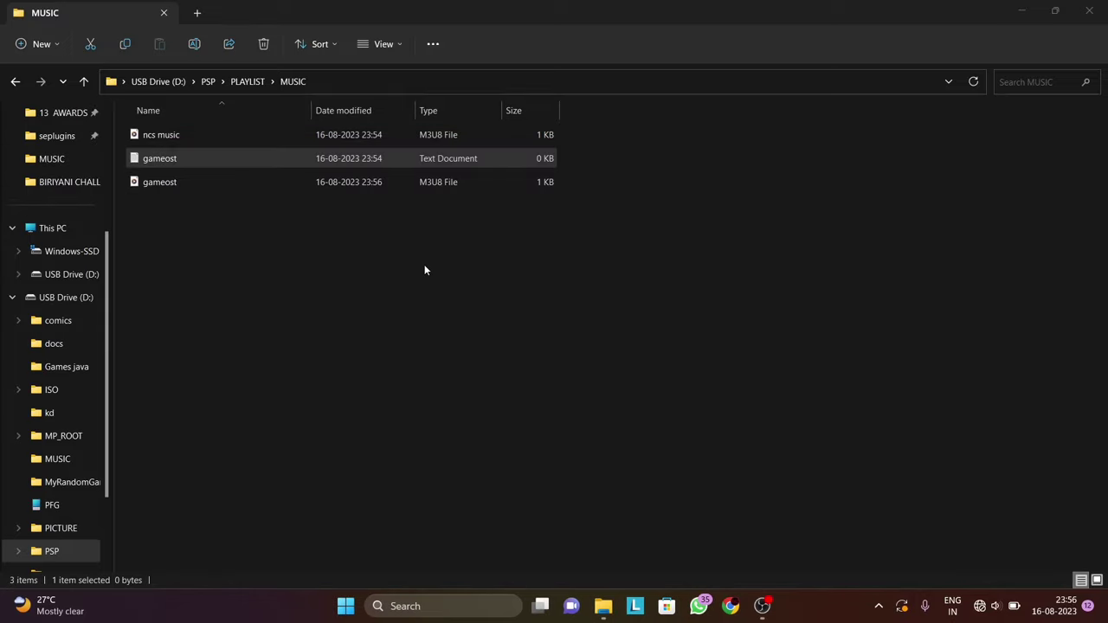
- Permanently delete the original "gameost" text document, keeping the M3U8 file
right_click(192, 163)
left_click(328, 174)
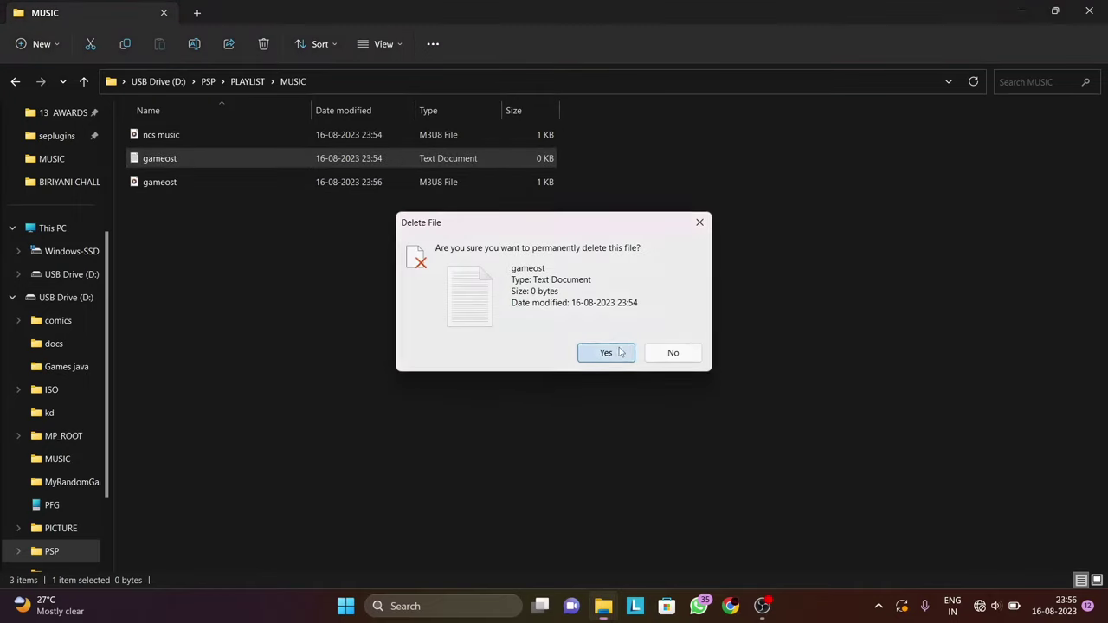
left_click(618, 352)
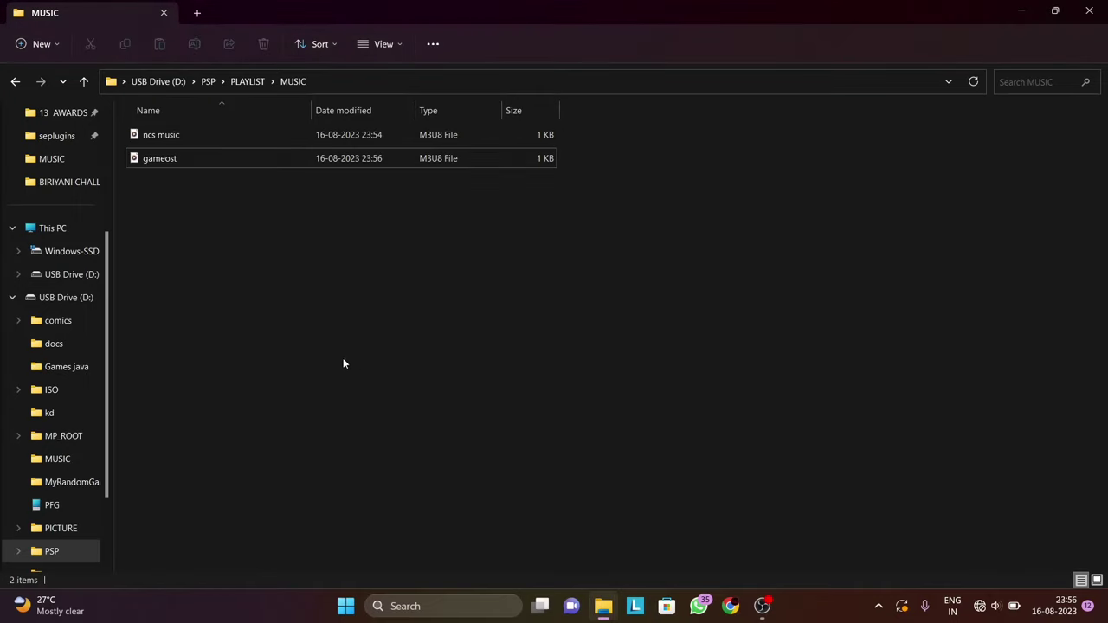
- Close the file manager window showing the two finished playlist files
left_click_drag(177, 234, 160, 130)
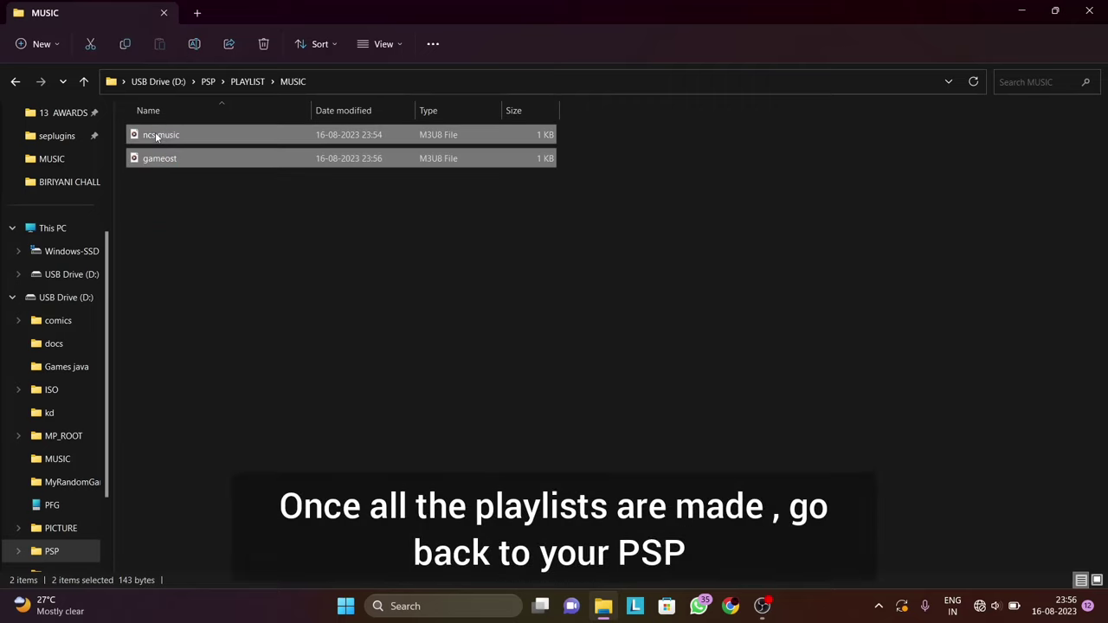
left_click(213, 182)
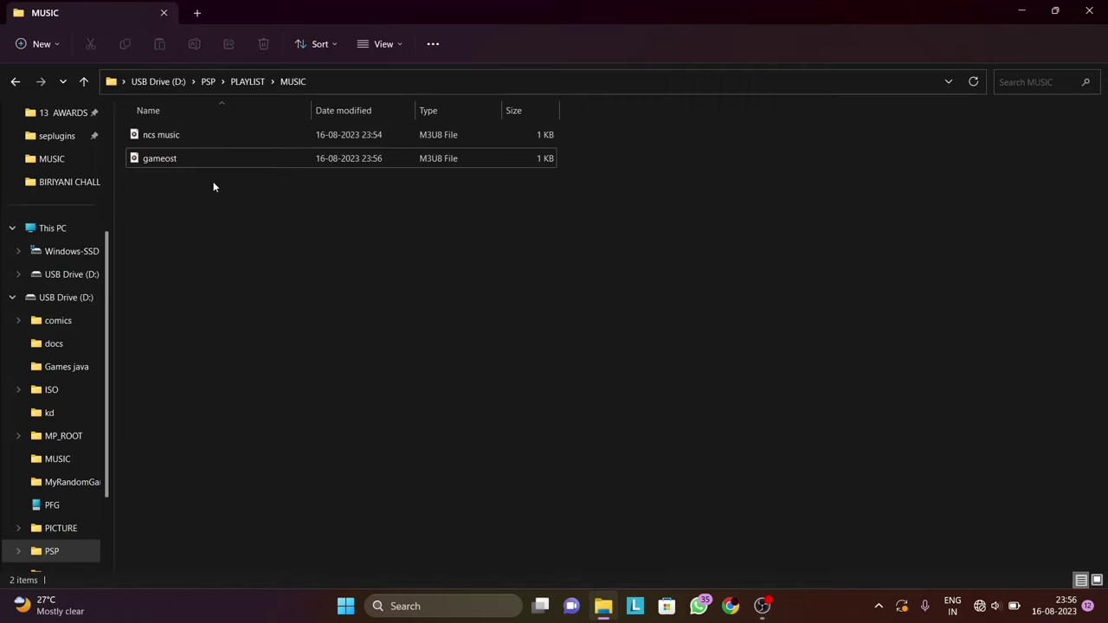
left_click(1091, 10)
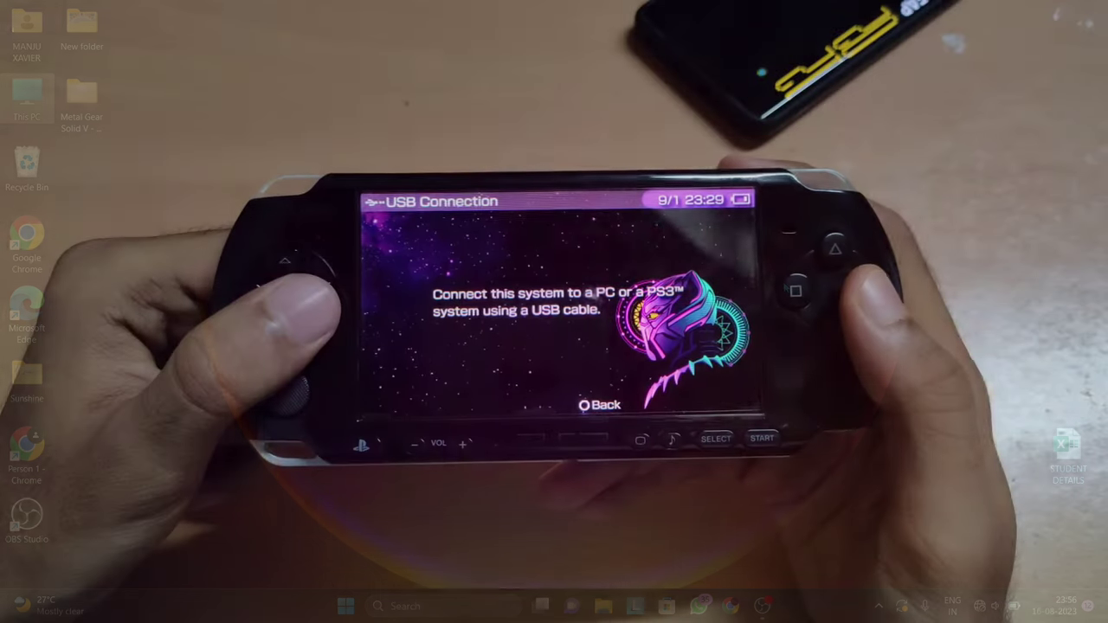